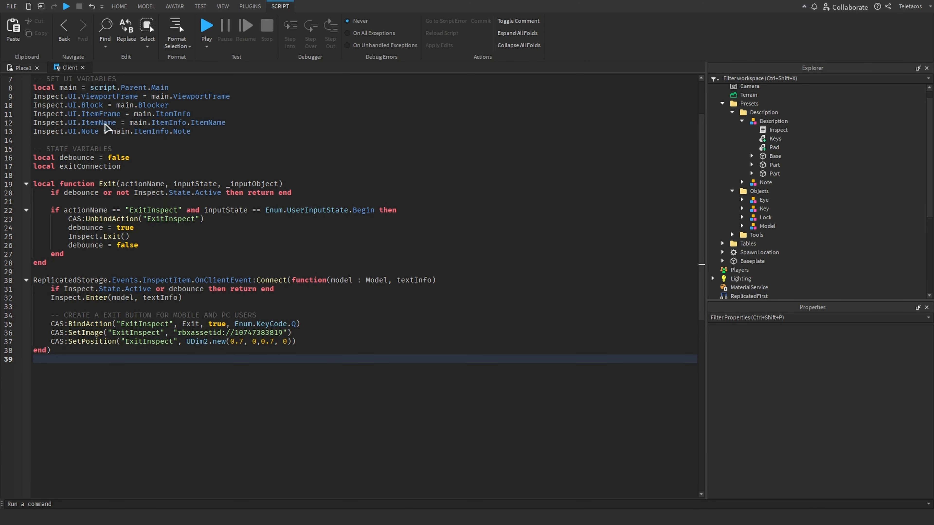
Review the UI variable setup at the top of the Client script
click(104, 142)
scroll(105, 144, up, 2)
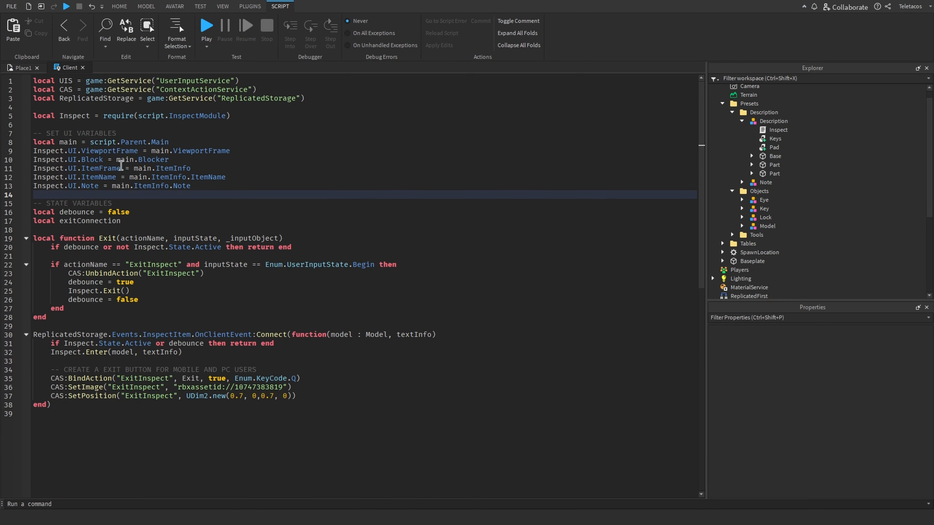
Expand the InspectUI hierarchy in the Explorer down to Main, ItemInfo and the Note frame's children
click(23, 67)
click(723, 104)
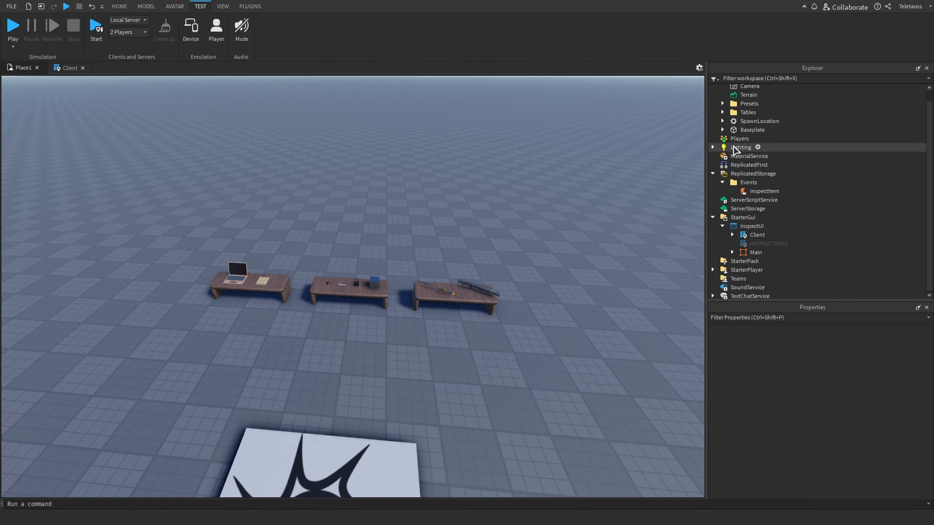
scroll(730, 169, down, 1)
click(732, 251)
scroll(735, 250, down, 1)
click(744, 250)
scroll(746, 248, down, 2)
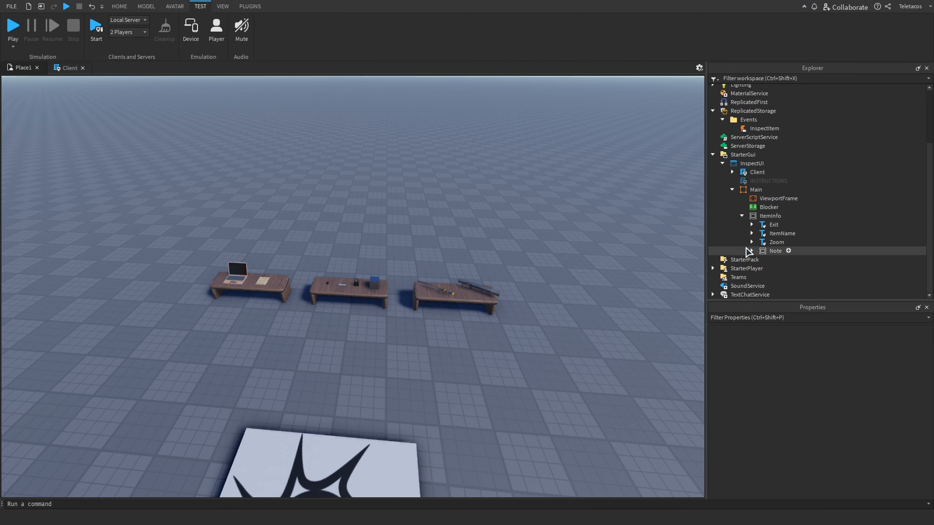
click(754, 251)
click(751, 252)
click(611, 356)
scroll(773, 254, down, 2)
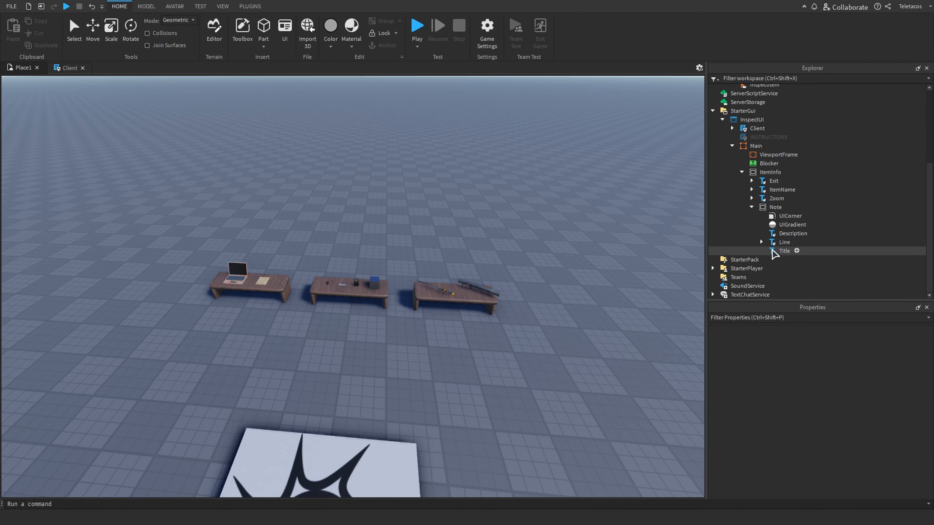
right_drag(528, 355, 528, 355)
scroll(527, 355, up, 4)
scroll(449, 276, down, 3)
scroll(450, 276, down, 3)
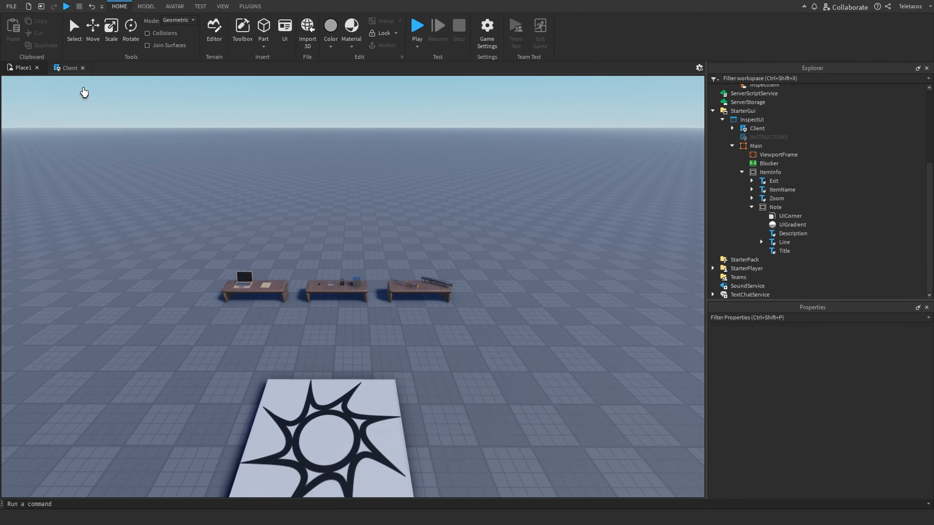
Highlight the SET UI VARIABLES block of lines 8 to 13 in the Client script
click(69, 68)
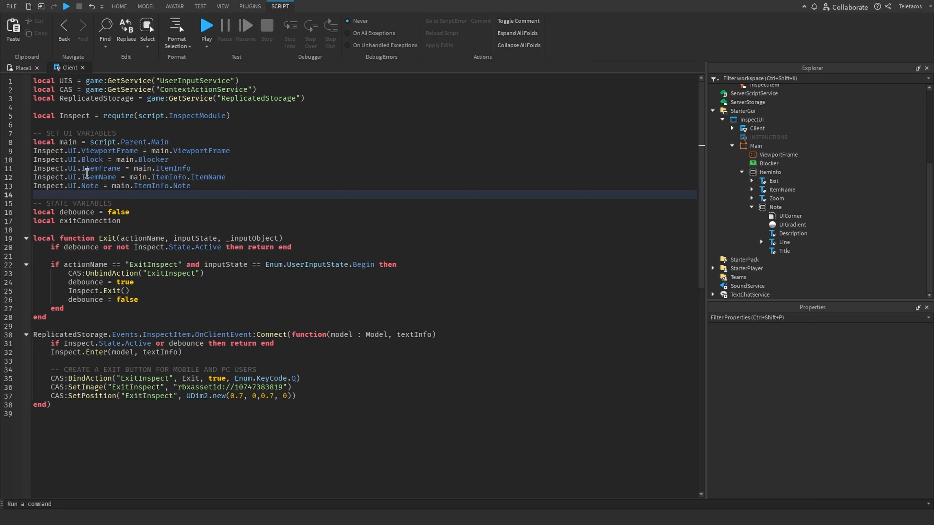
drag(211, 188, 33, 133)
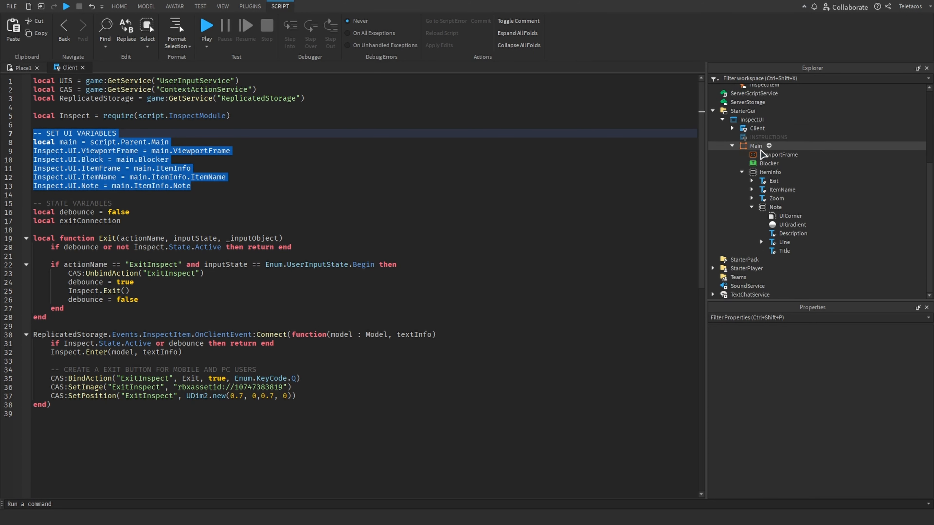
Open the InspectModule script nested under the Client script
scroll(761, 154, up, 5)
click(732, 246)
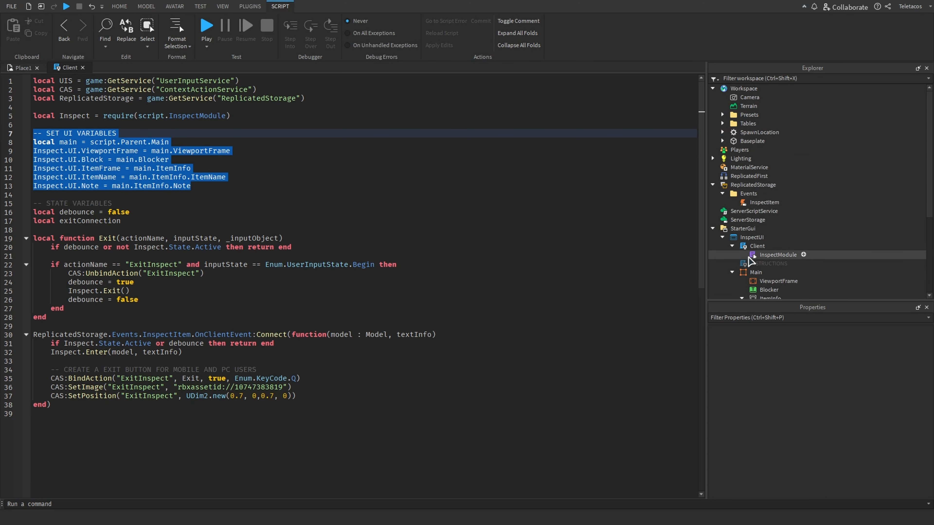
double_click(750, 256)
Highlight the Inspect.UI assignment lines in the Client script
click(60, 69)
click(237, 181)
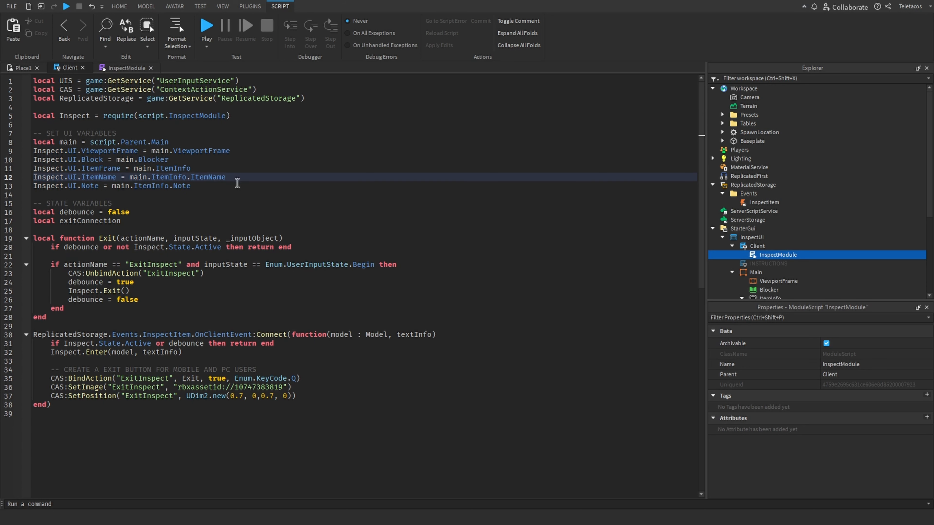
drag(237, 183, 25, 151)
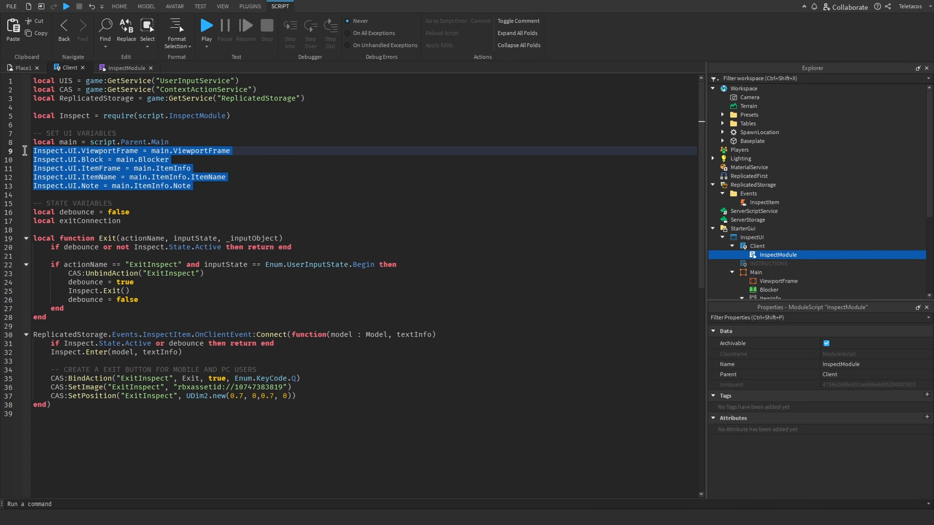
click(244, 141)
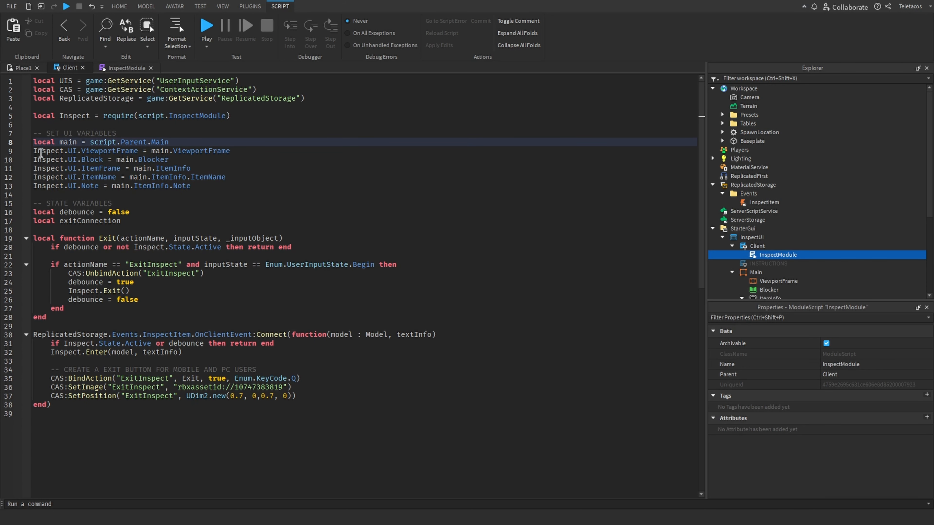
click(234, 176)
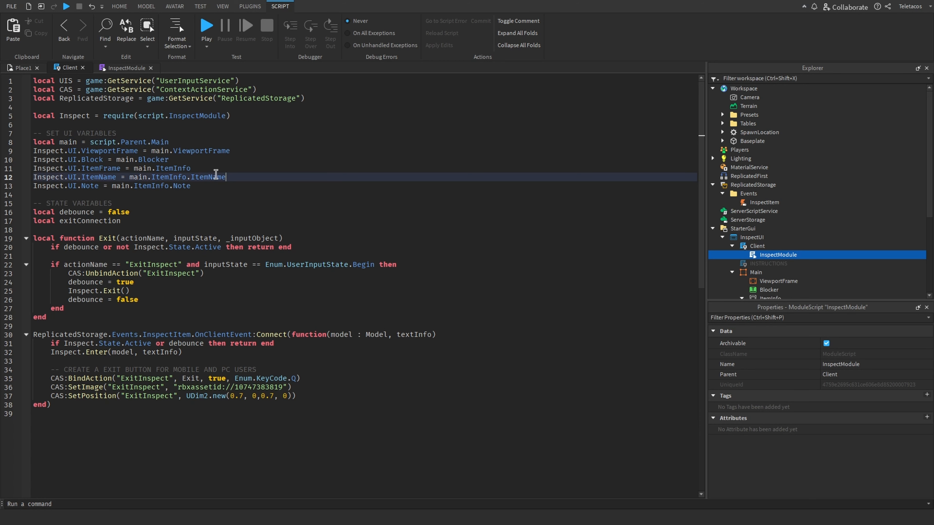
drag(32, 150, 74, 152)
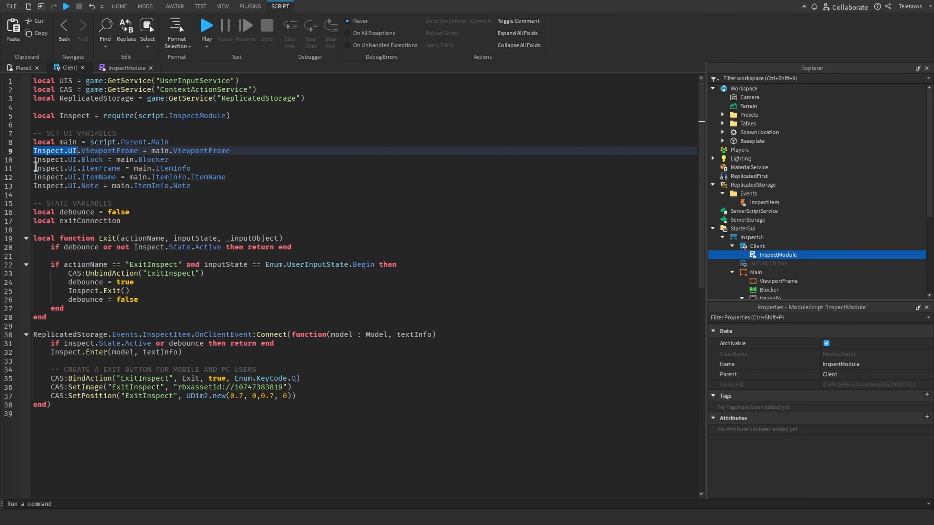
Examine the Inspect.UI fields ViewportFrame, Block, ItemName, ItemFrame and Note in InspectModule
click(106, 68)
scroll(113, 222, down, 1)
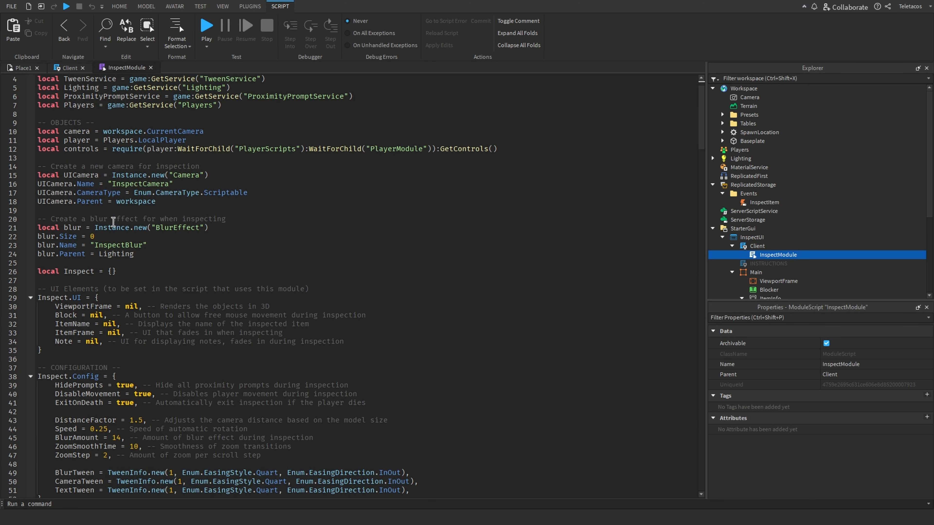
scroll(114, 222, down, 3)
double_click(69, 228)
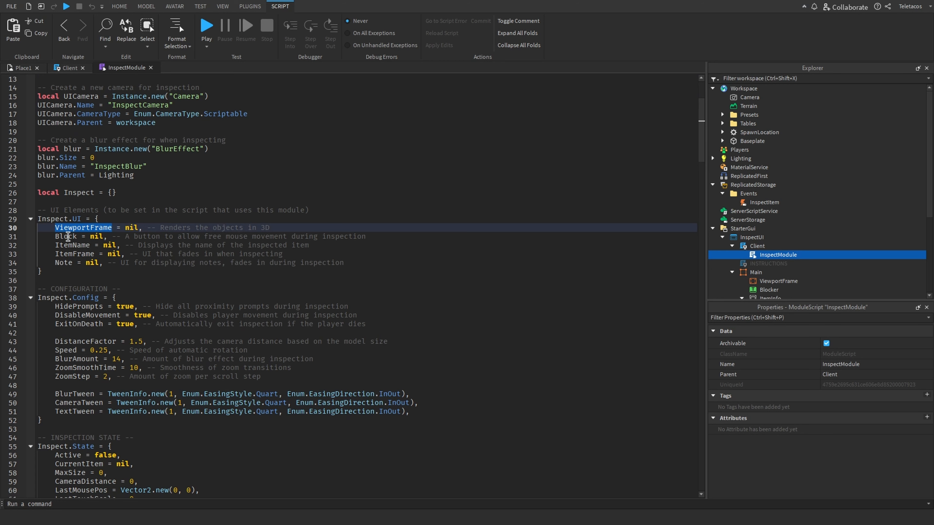
double_click(68, 237)
double_click(67, 245)
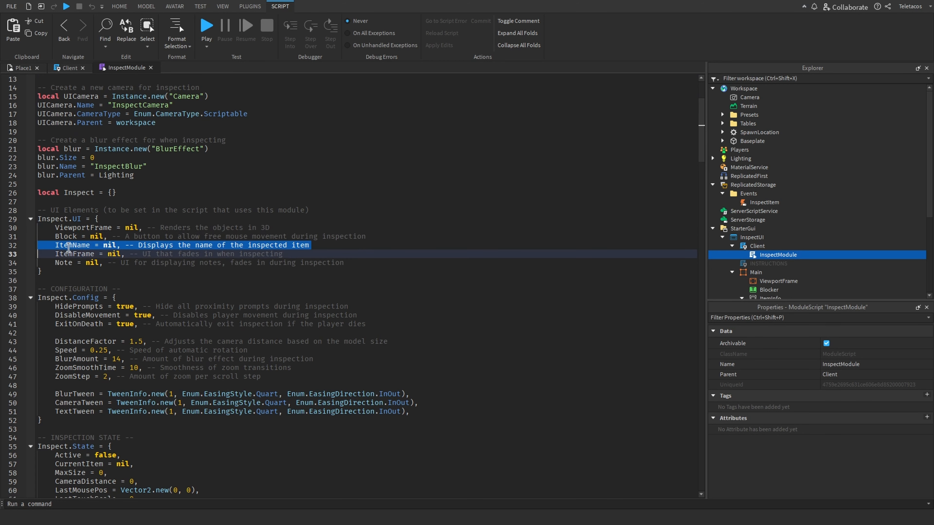
double_click(65, 253)
double_click(61, 262)
Highlight the main and ViewportFrame references in the Client script's UI assignments
click(67, 68)
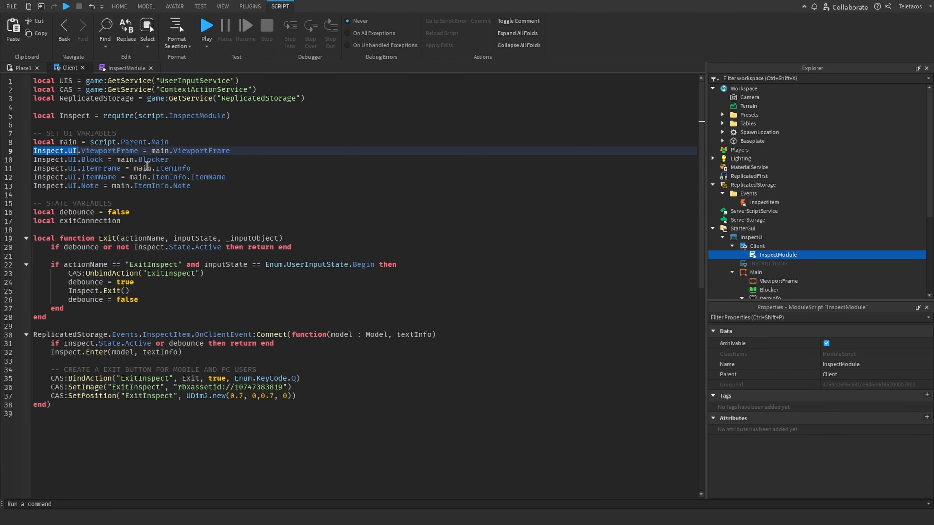
click(127, 156)
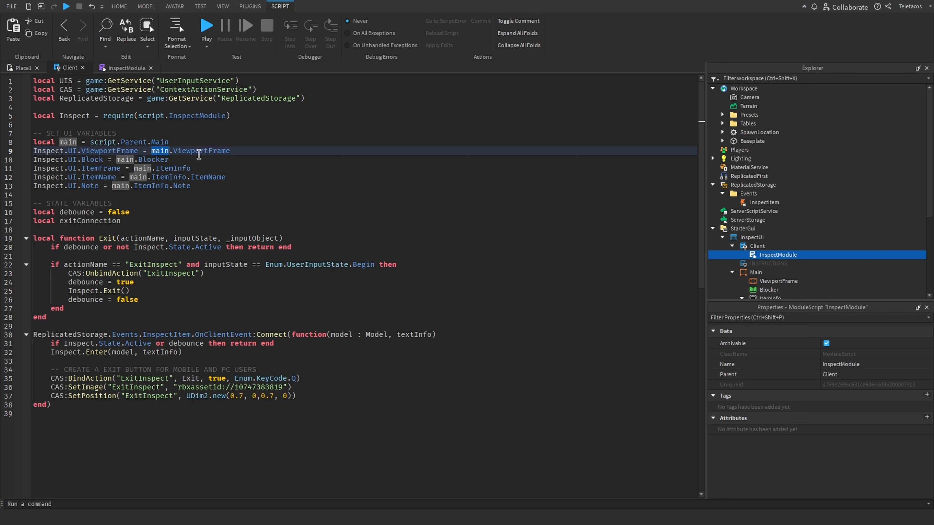
click(203, 151)
scroll(717, 222, down, 3)
scroll(716, 223, down, 2)
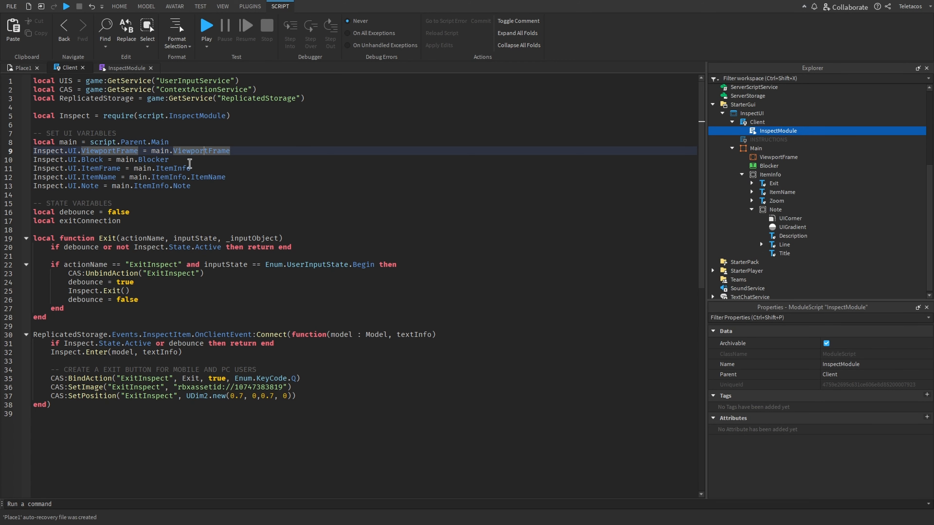
double_click(108, 151)
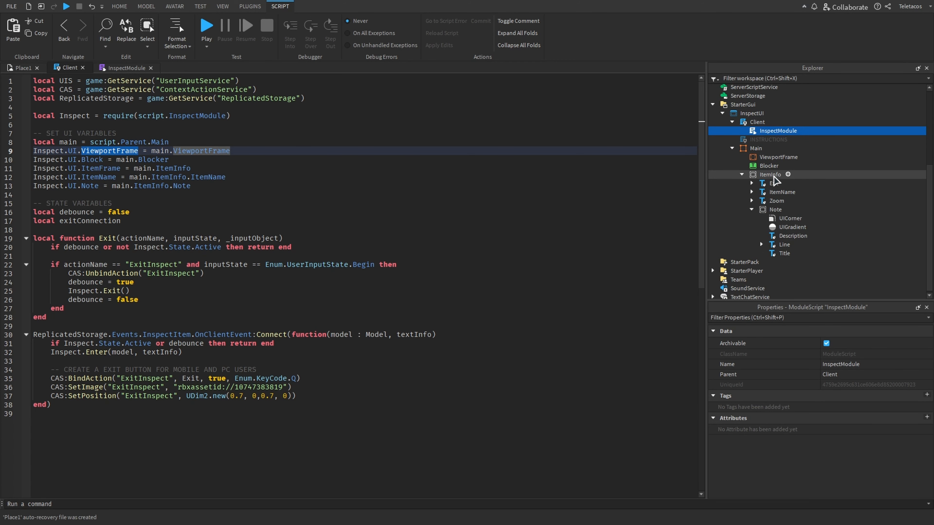
Select the ViewportFrame under Main in the Explorer
click(17, 68)
click(777, 157)
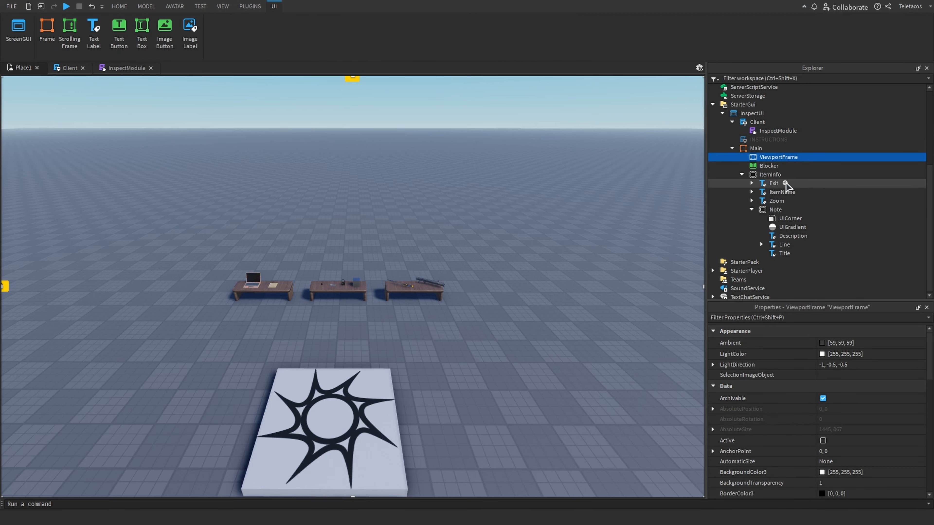
Highlight the Block field in the Client script's Blocker assignment
click(116, 68)
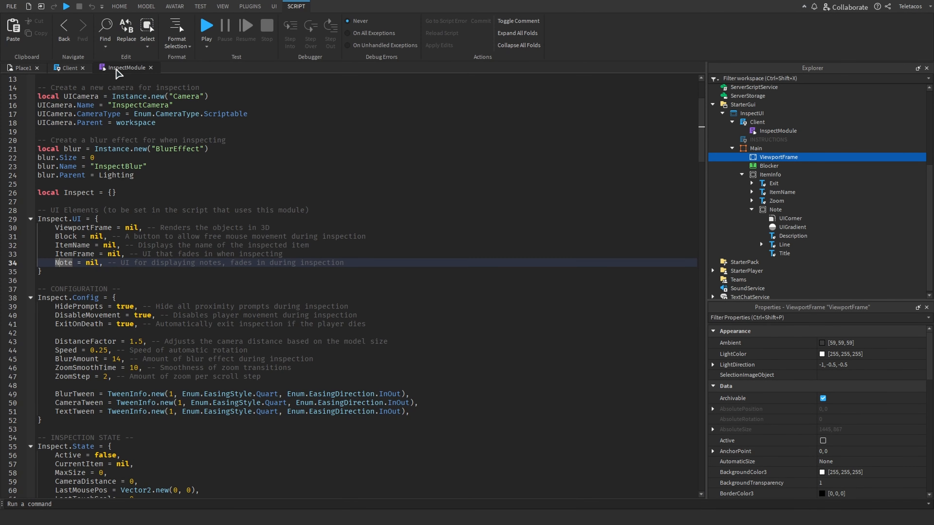
click(68, 68)
double_click(94, 159)
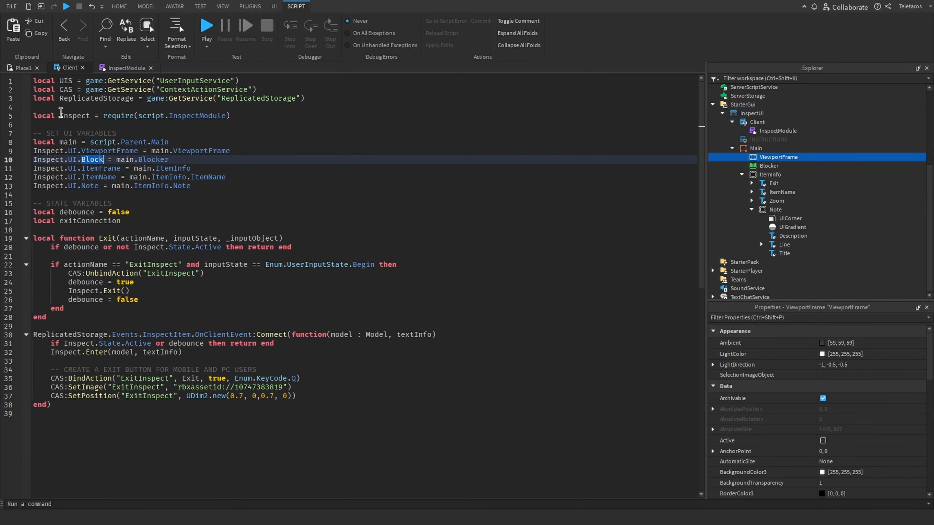
Survey the three item tables in the place's viewport
click(22, 68)
scroll(282, 261, up, 3)
click(319, 326)
scroll(319, 326, down, 2)
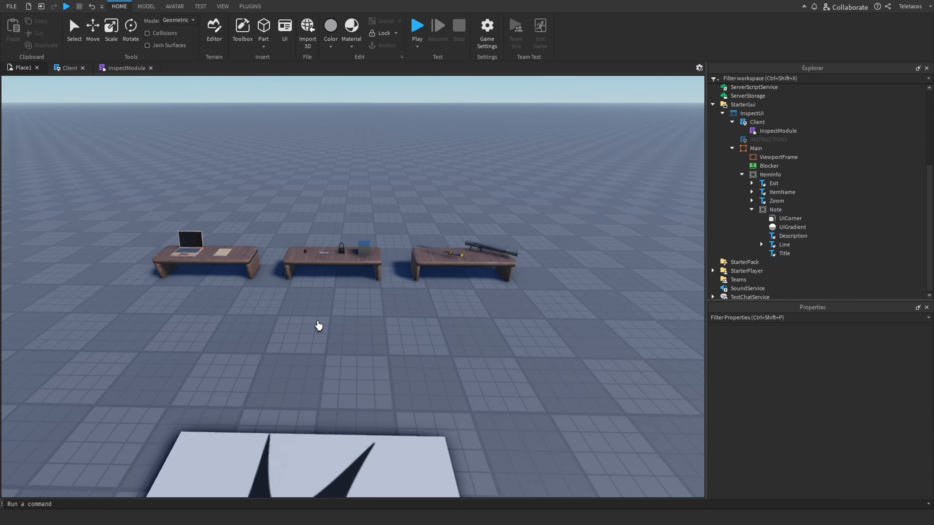
scroll(319, 326, up, 6)
scroll(319, 326, down, 4)
scroll(319, 325, down, 2)
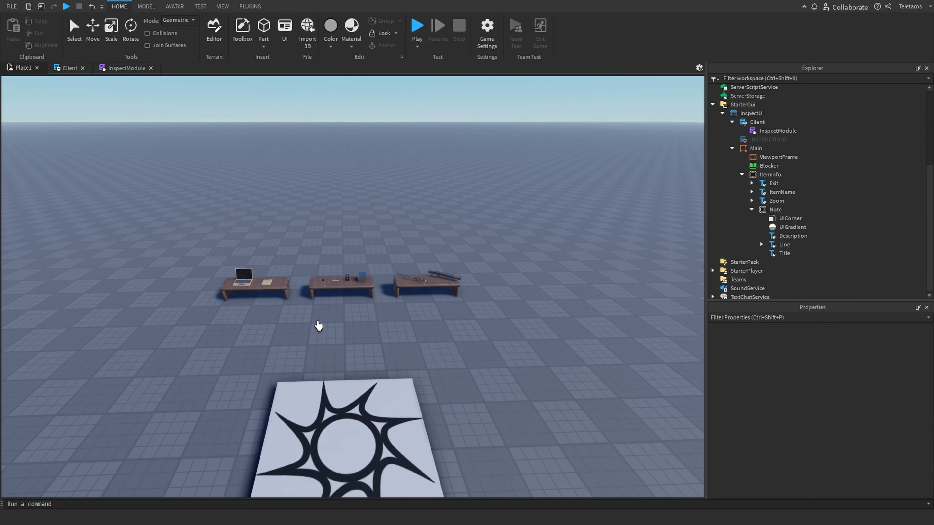
scroll(319, 326, up, 2)
Playtest the place, inspect and rotate an item on the middle table, then stop the test
click(420, 23)
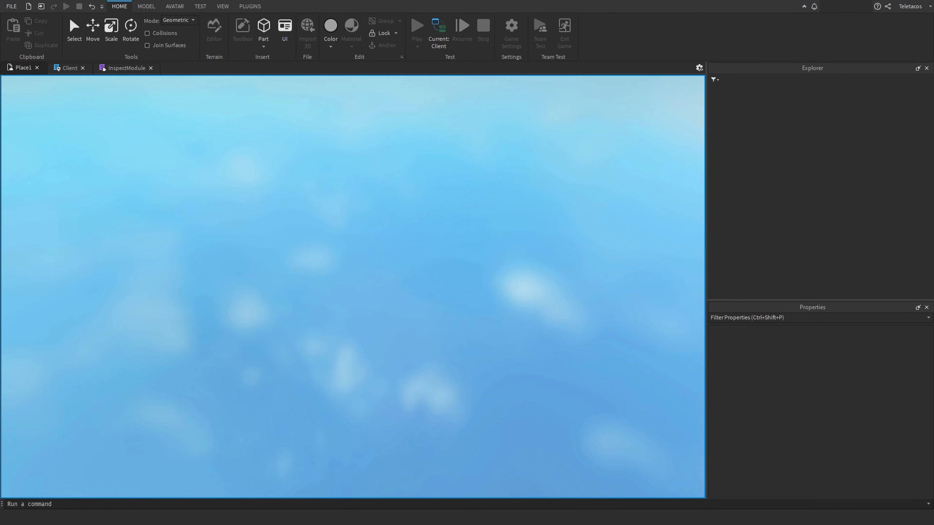
key(w)
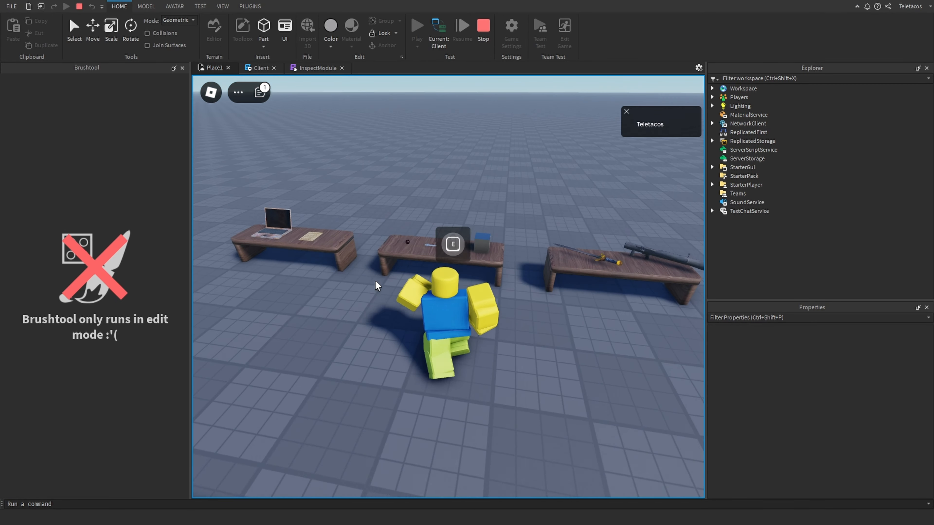
key(e)
key(q)
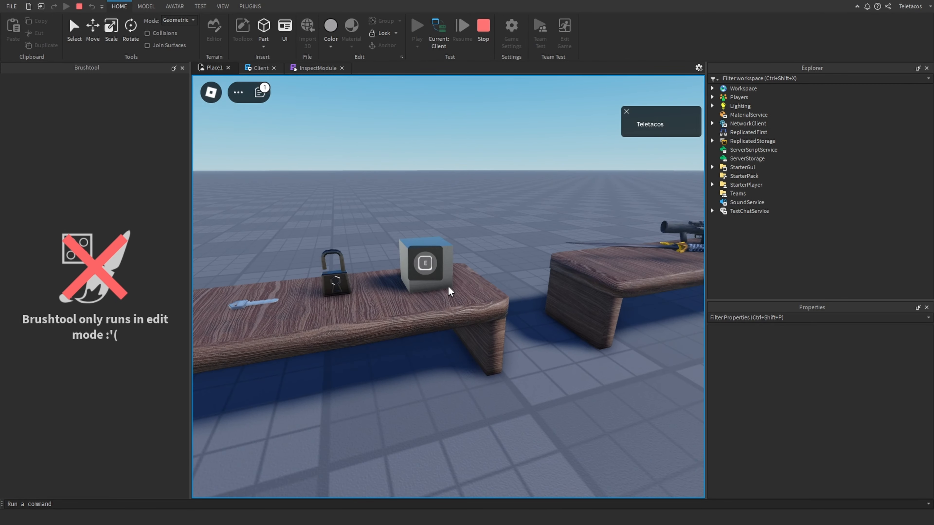
key(e)
drag(449, 293, 432, 352)
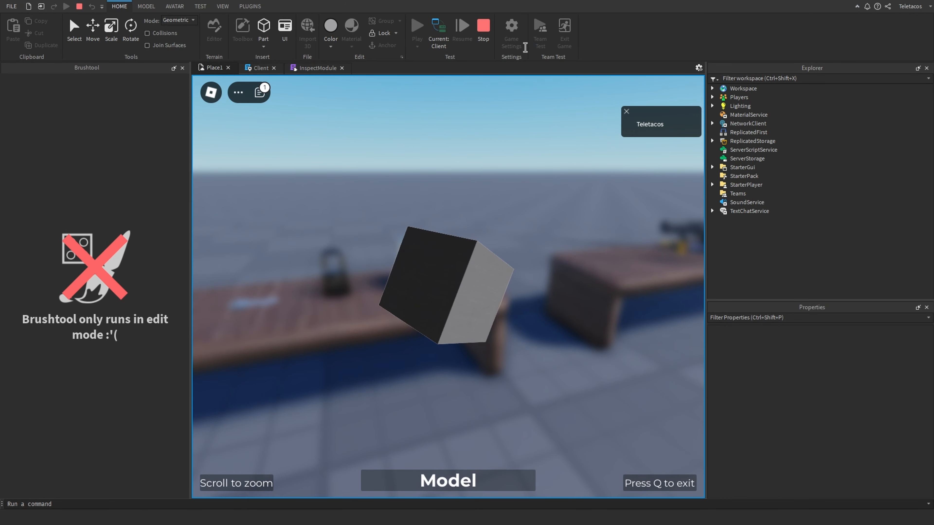
click(483, 28)
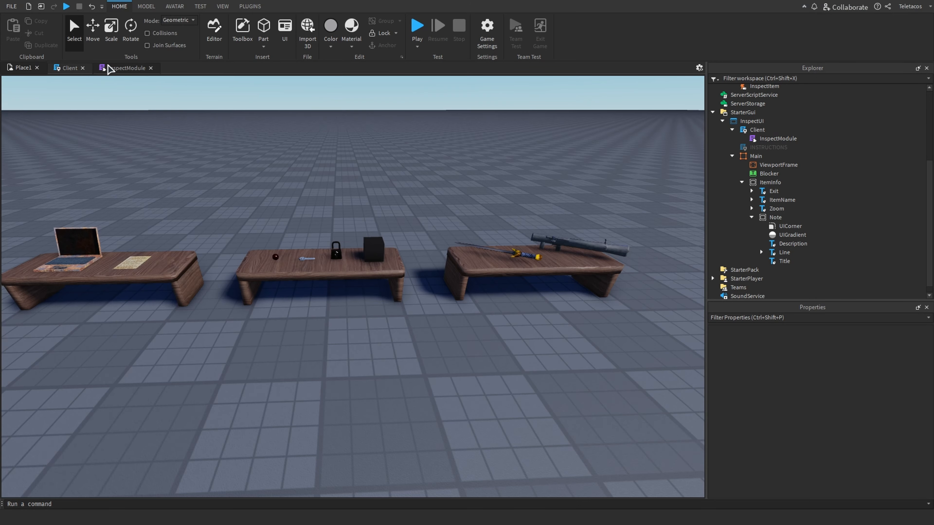
Compare the ItemFrame field in InspectModule with its assignment in the Client script
click(108, 67)
scroll(166, 260, up, 4)
scroll(183, 282, down, 3)
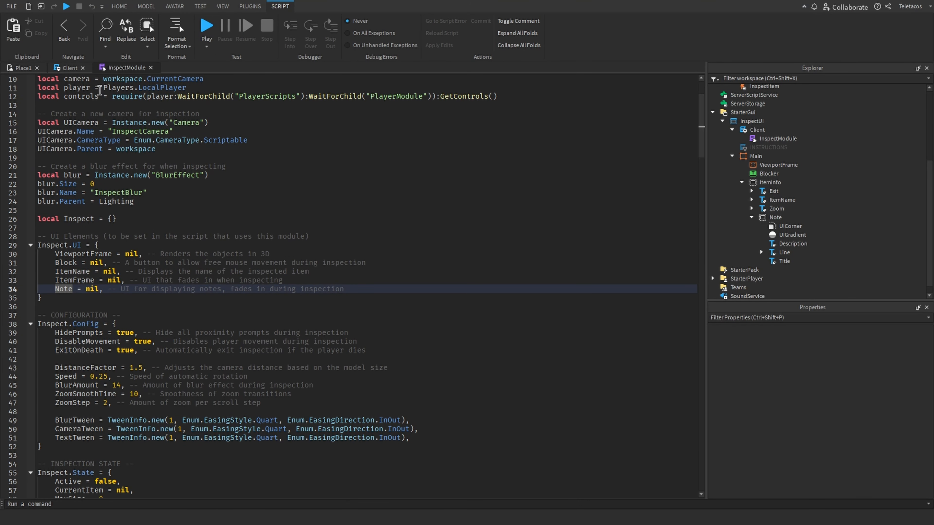
click(70, 68)
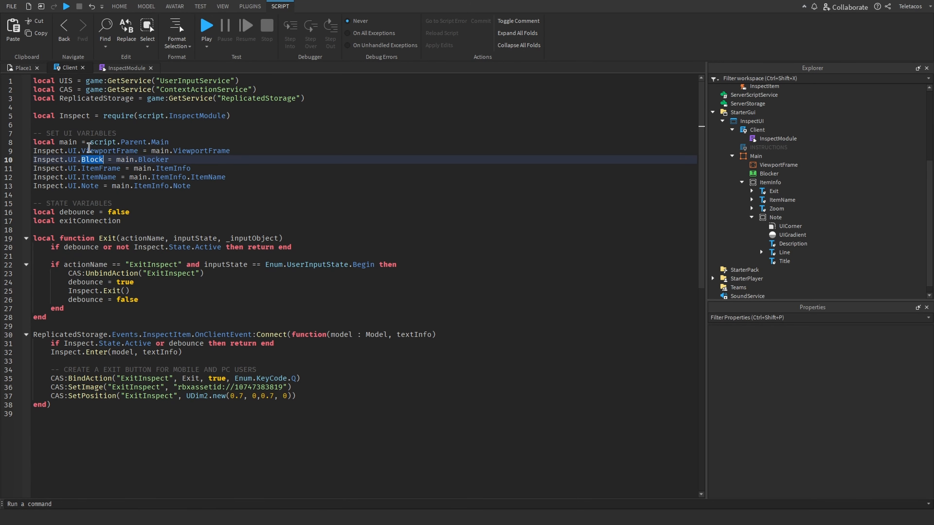
double_click(95, 168)
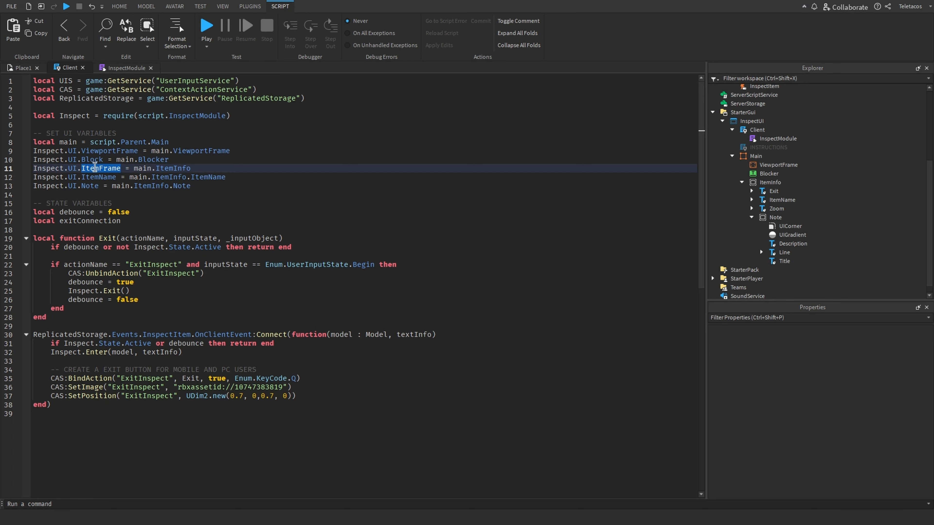
Preview the ItemInfo group by setting its GroupTransparency to 0
click(22, 67)
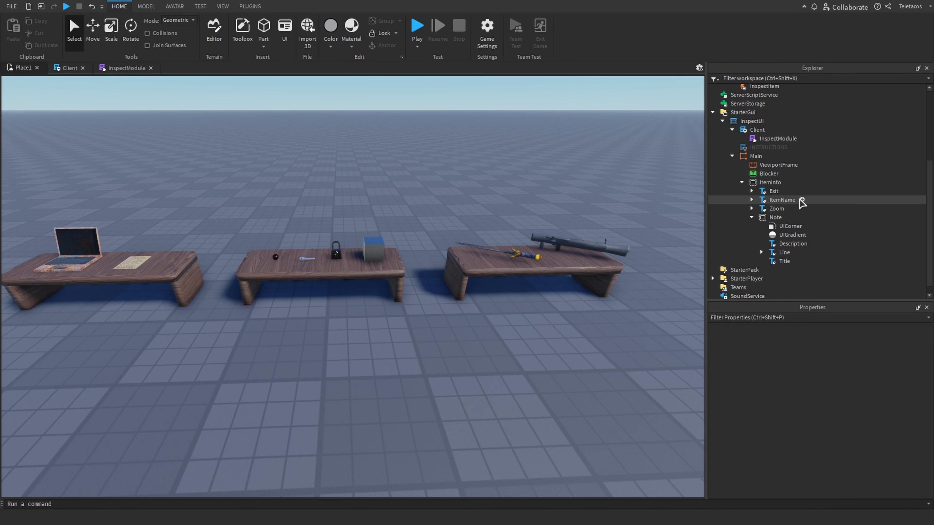
click(772, 183)
click(832, 354)
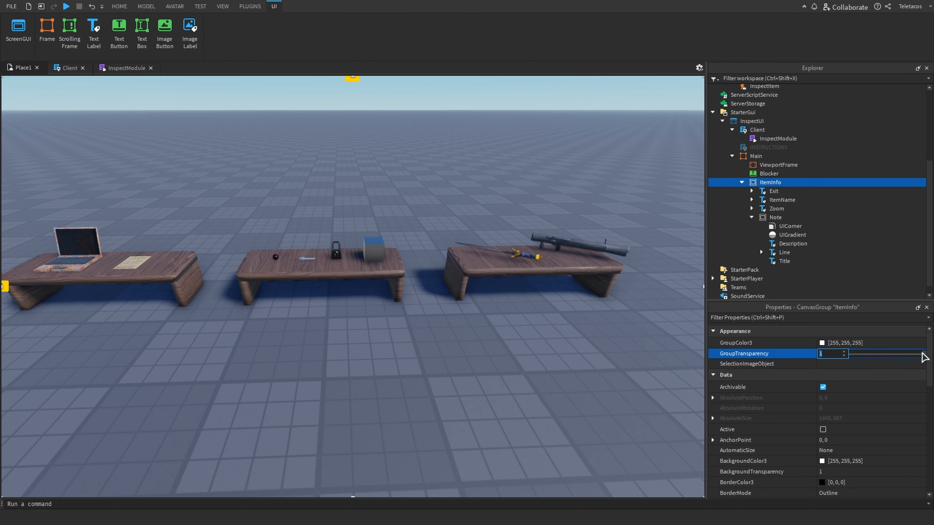
drag(884, 357, 858, 361)
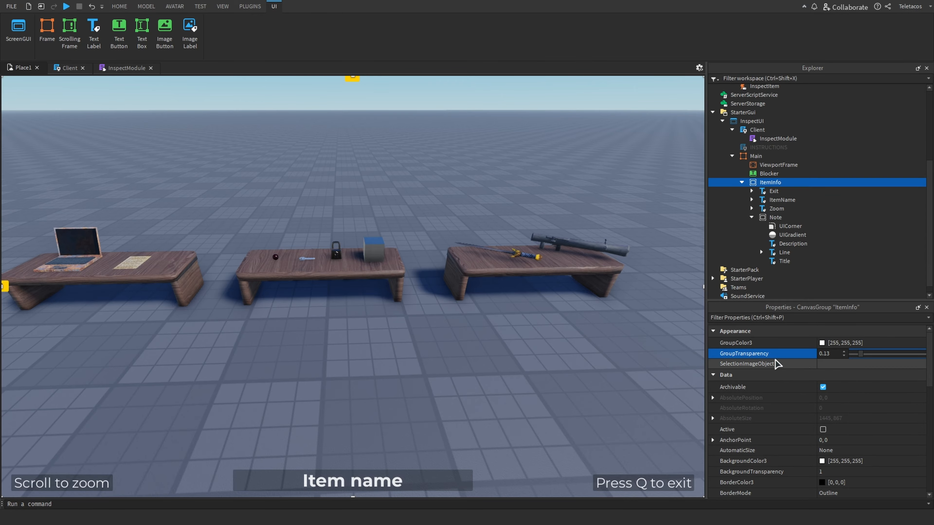
Preview the Note group by setting its GroupTransparency to 0
scroll(192, 438, down, 10)
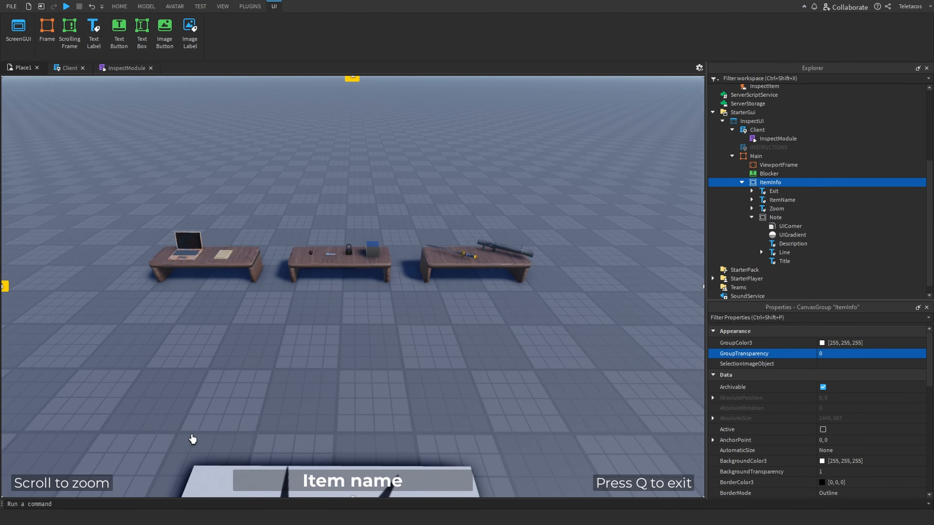
scroll(438, 405, up, 8)
right_drag(498, 417, 475, 388)
scroll(475, 388, down, 3)
click(774, 218)
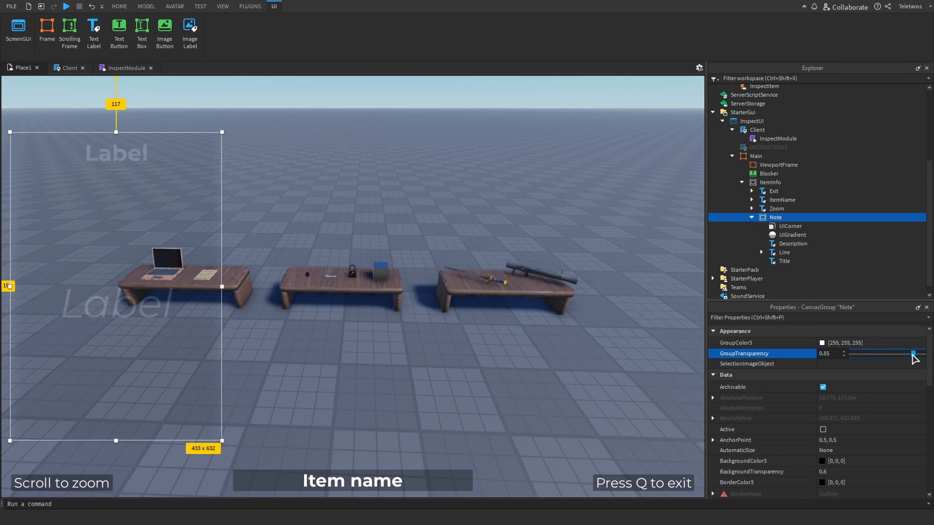
drag(912, 354, 856, 354)
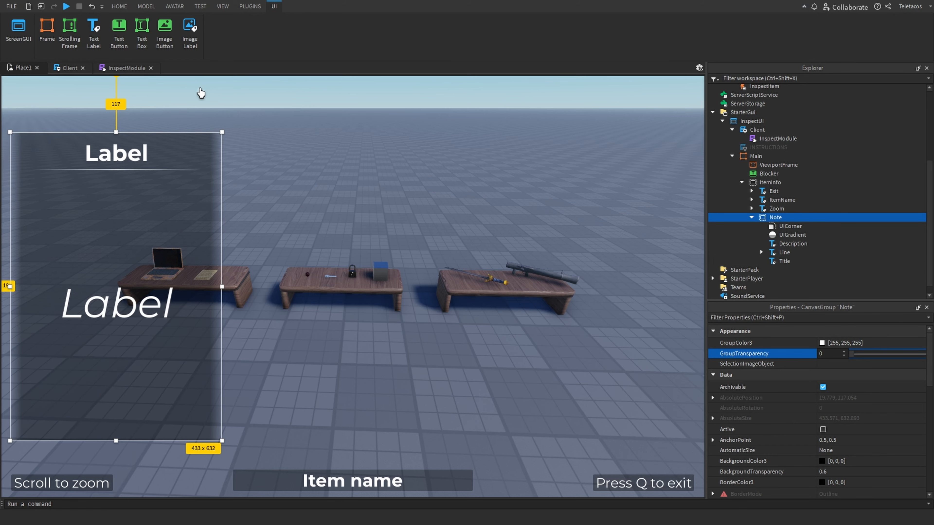
Review the Note and ItemName assignments in the Client script against the InspectModule UI fields
click(71, 67)
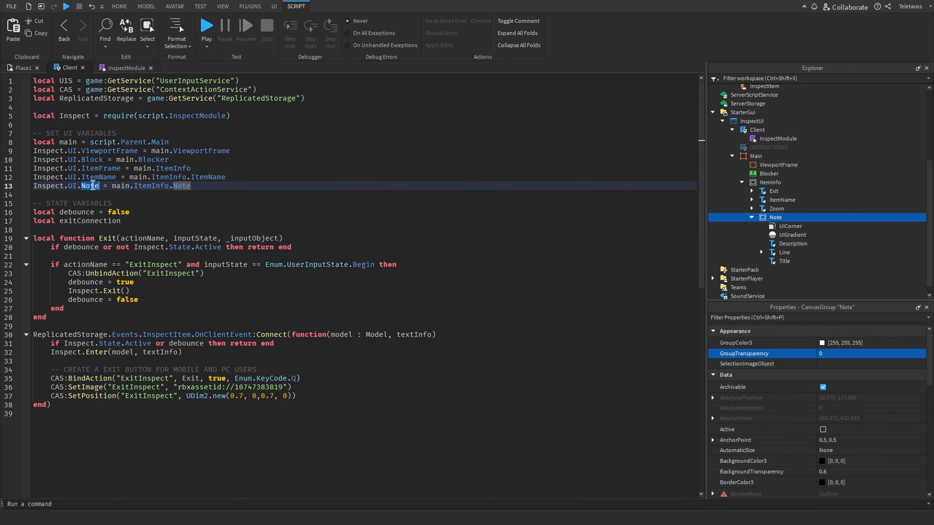
click(233, 190)
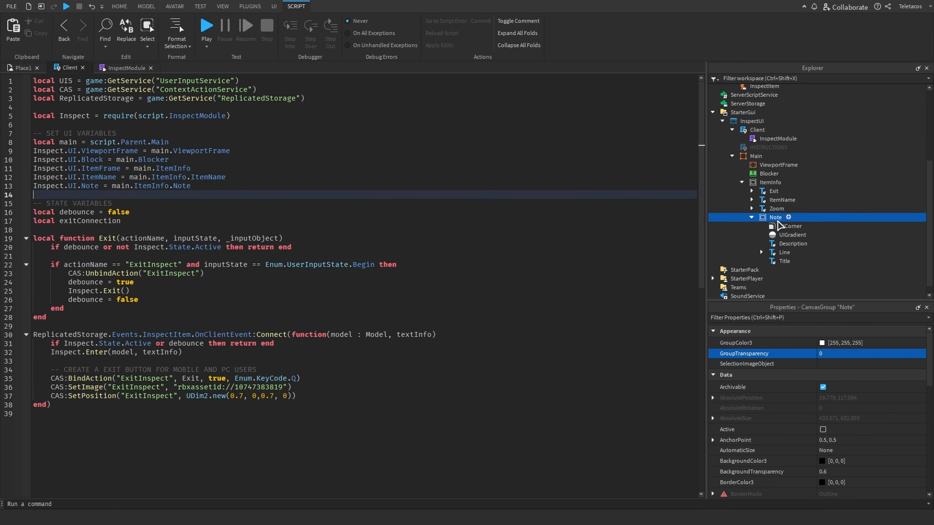
click(23, 68)
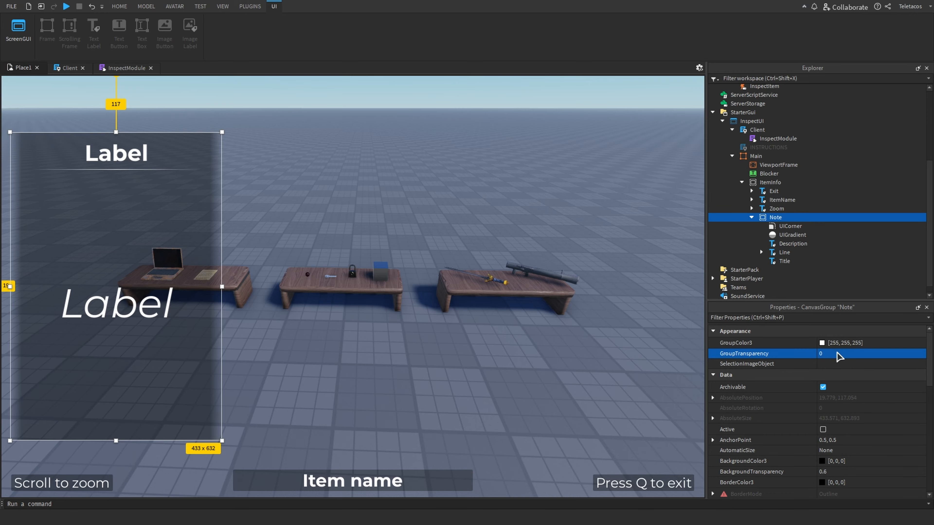
click(70, 67)
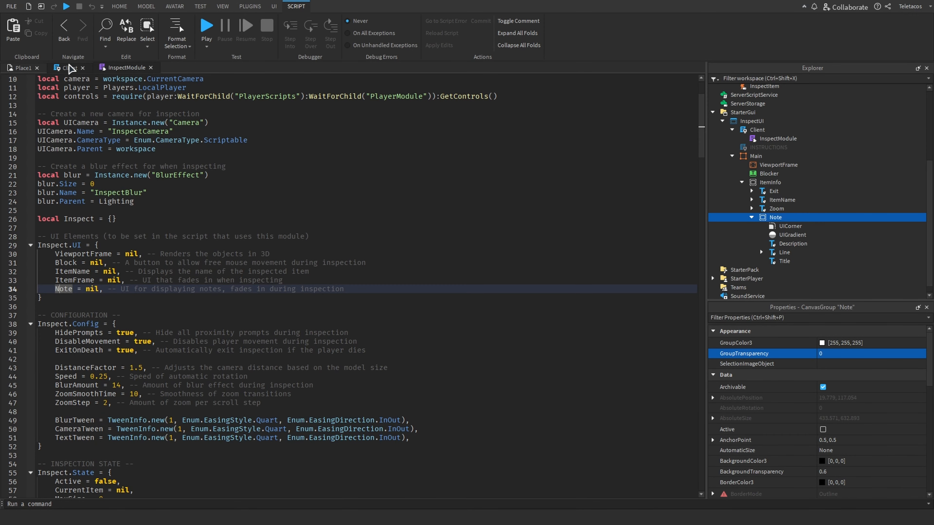
click(93, 180)
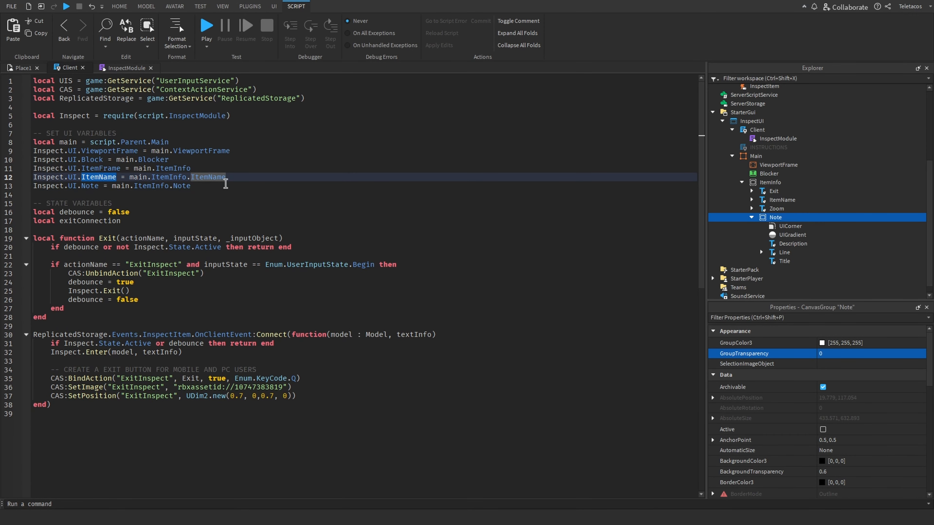
Select the Item name label in the viewport and review its properties
click(12, 67)
click(384, 478)
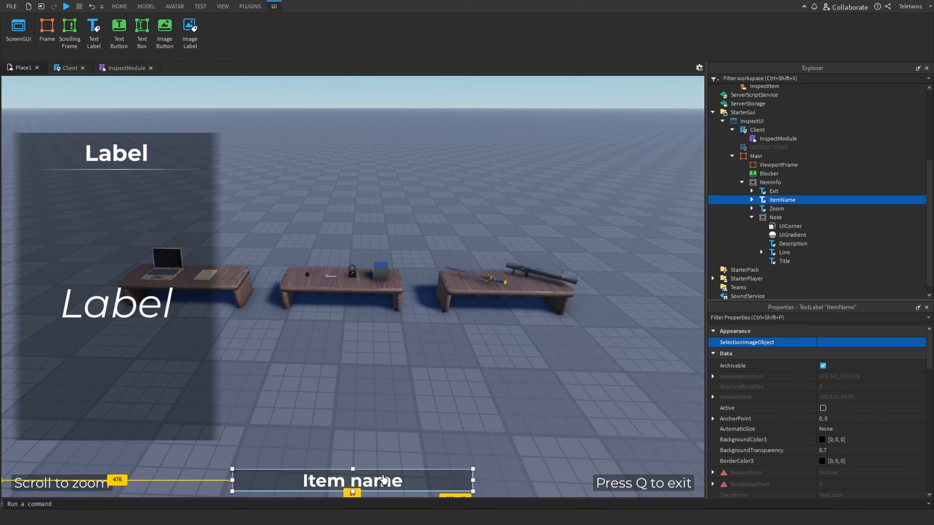
scroll(811, 394, down, 2)
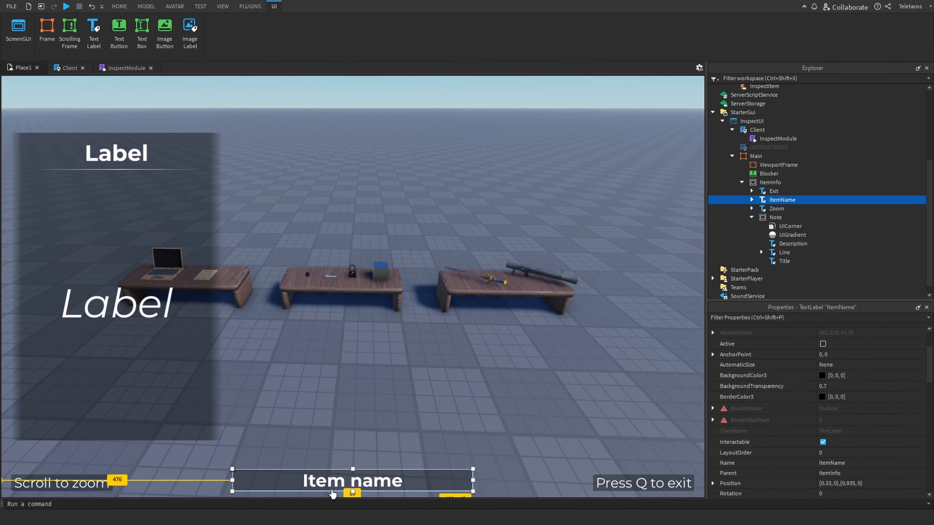
right_drag(280, 336, 280, 336)
scroll(280, 335, up, 5)
scroll(280, 335, down, 5)
Set the Note group's GroupTransparency back to 1
click(118, 68)
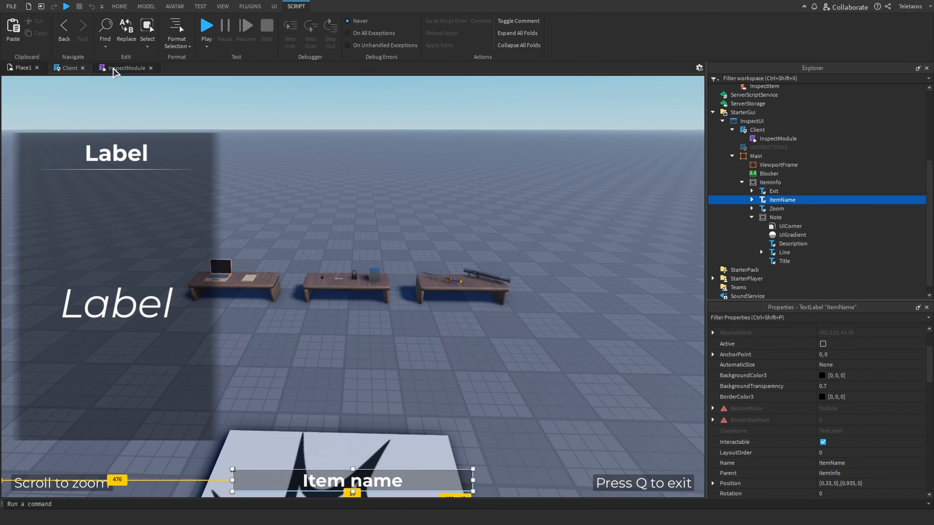
click(64, 67)
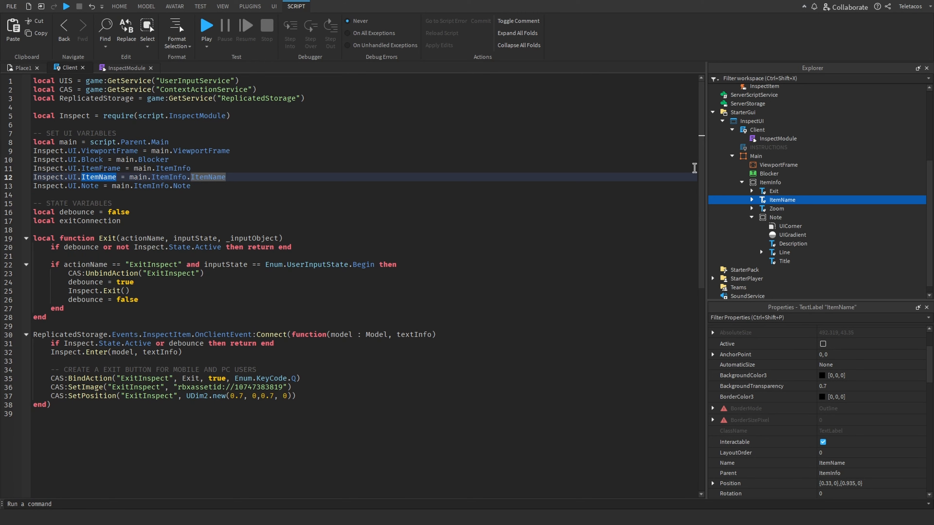
click(23, 68)
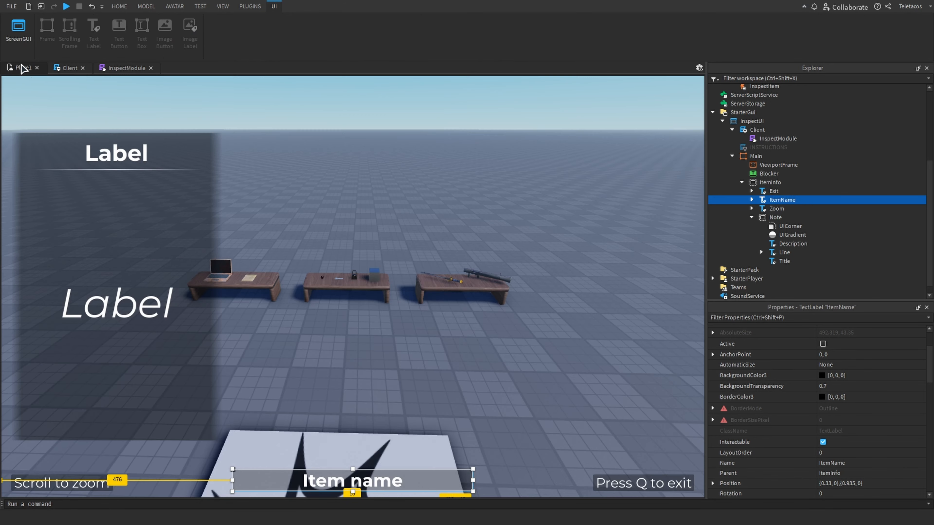
click(775, 217)
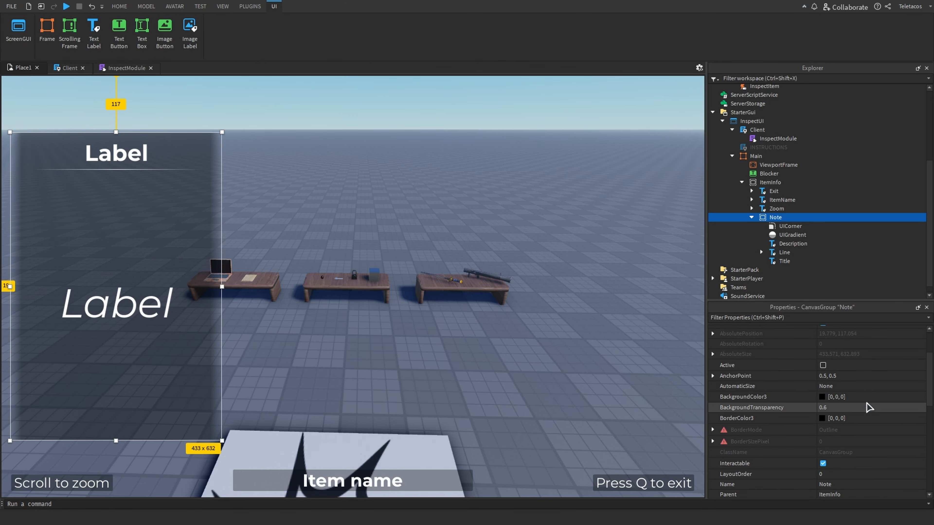
scroll(885, 411, up, 3)
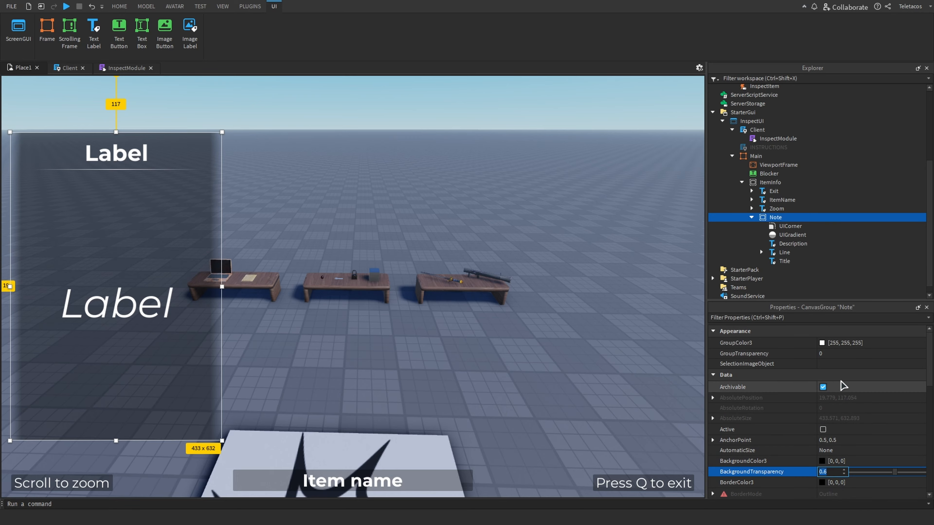
click(874, 358)
text(1)
key(Return)
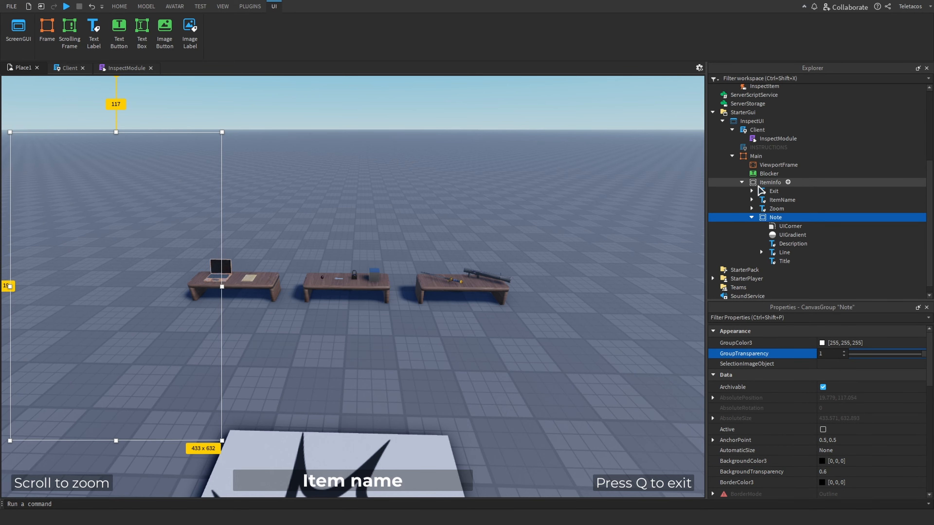
Set the ItemInfo group's GroupTransparency back to 1
click(770, 182)
click(838, 354)
text(1)
key(Return)
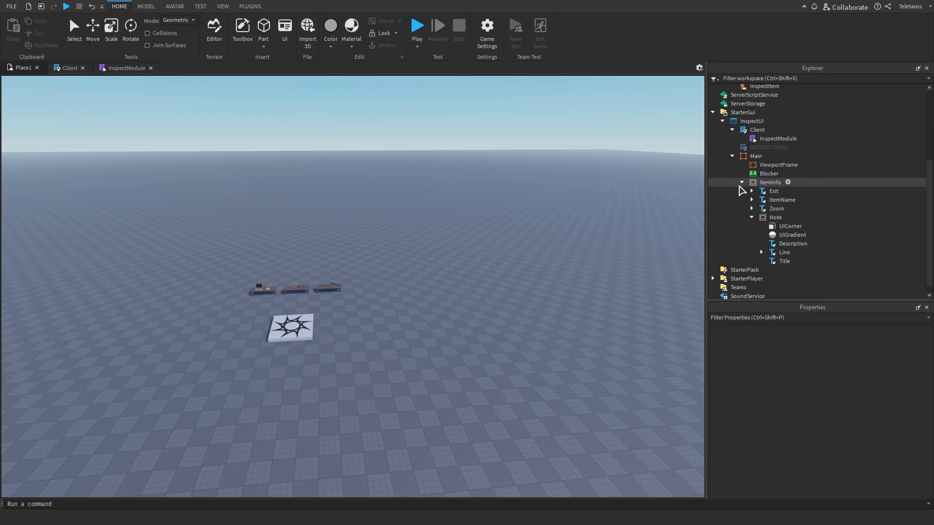
Examine the ViewportFrame and Blocker elements under Main in the InspectUI
click(741, 184)
scroll(542, 310, up, 2)
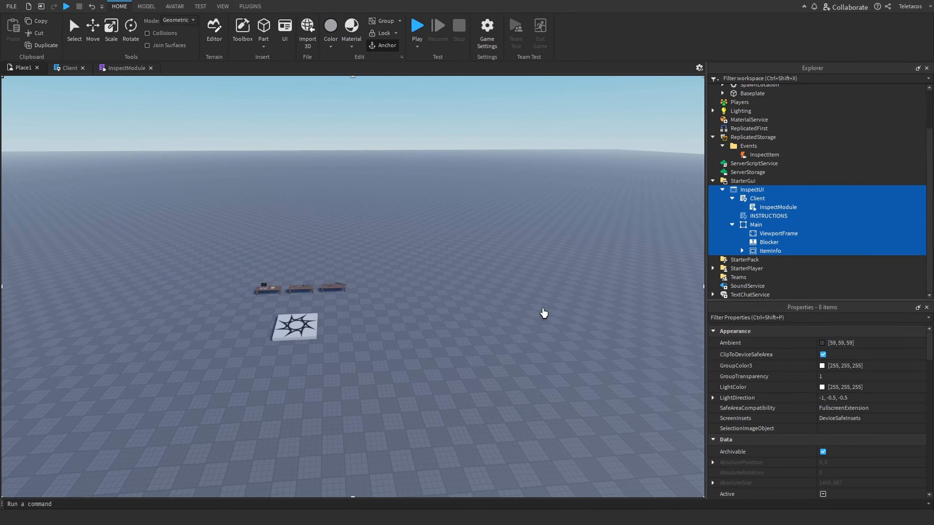
click(619, 297)
click(763, 244)
right_drag(469, 237, 462, 244)
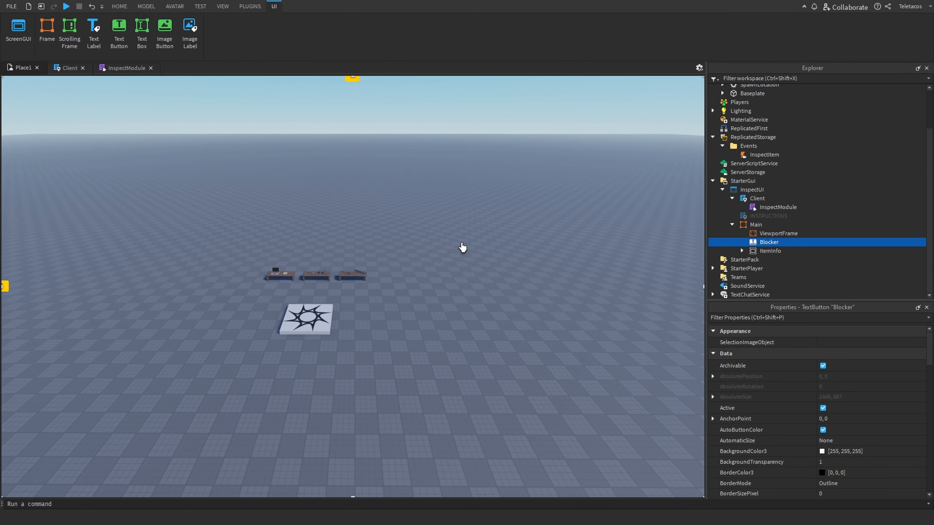
scroll(463, 248, up, 5)
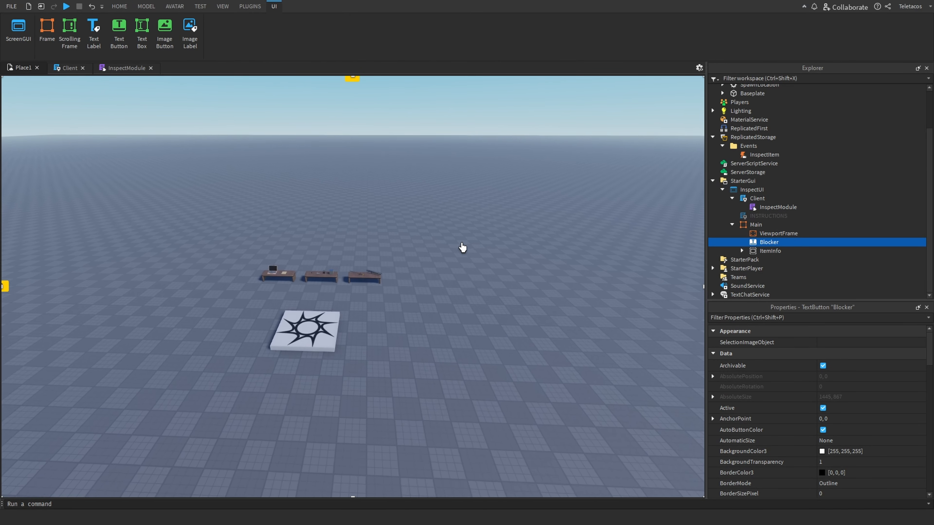
click(746, 234)
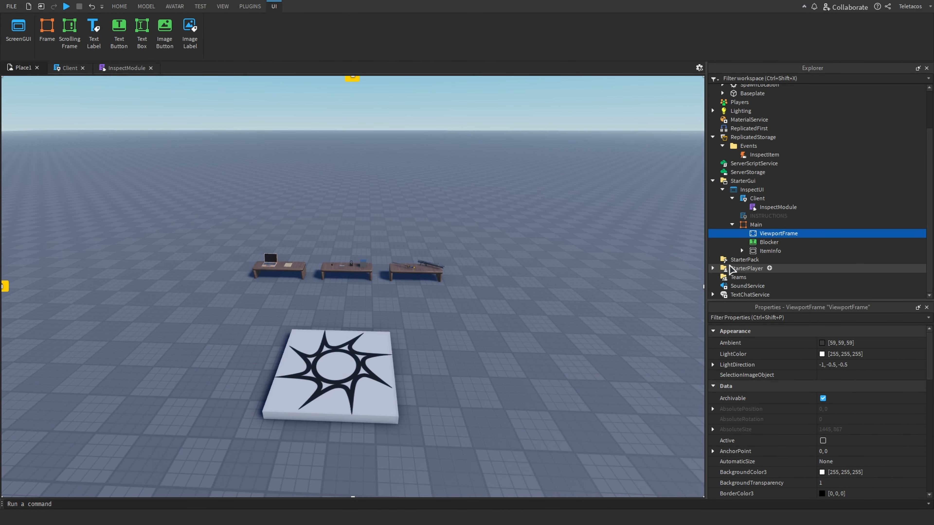
click(769, 241)
click(767, 234)
click(768, 242)
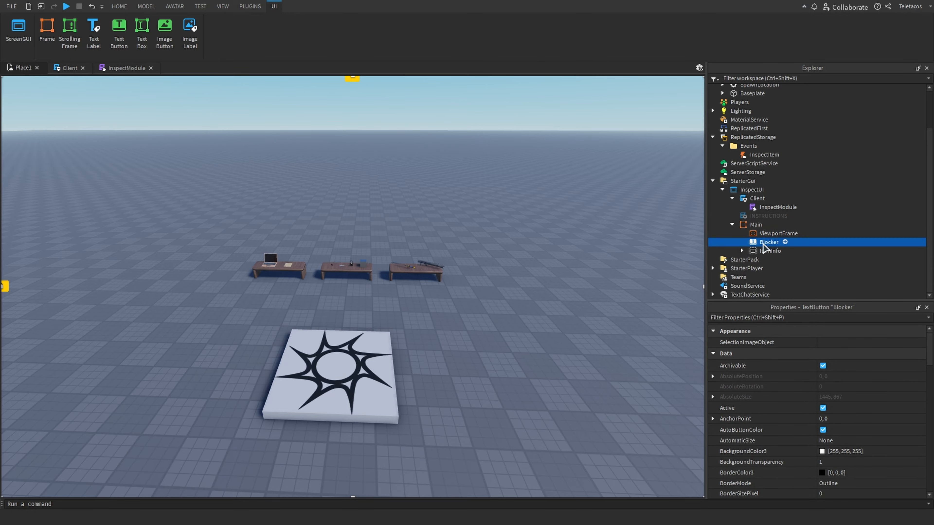
click(505, 367)
right_drag(506, 367, 506, 360)
scroll(556, 305, up, 5)
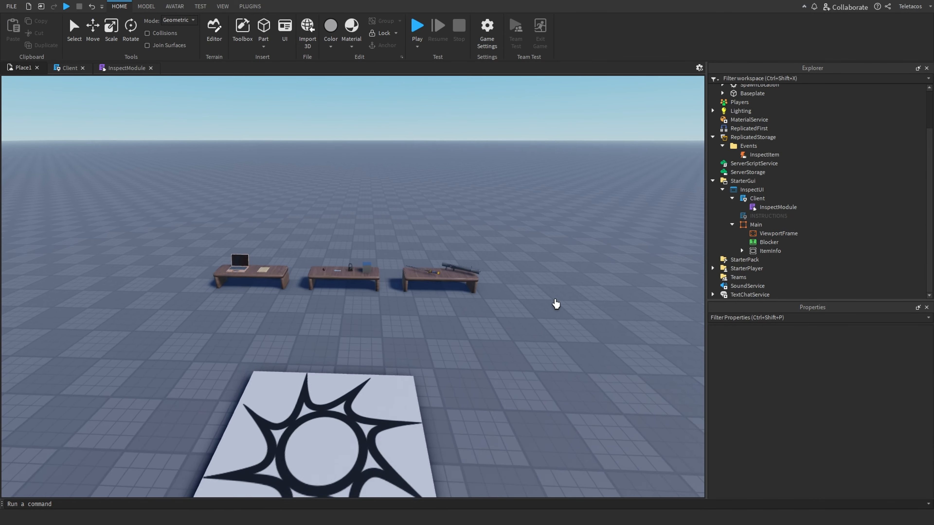
click(733, 223)
click(733, 223)
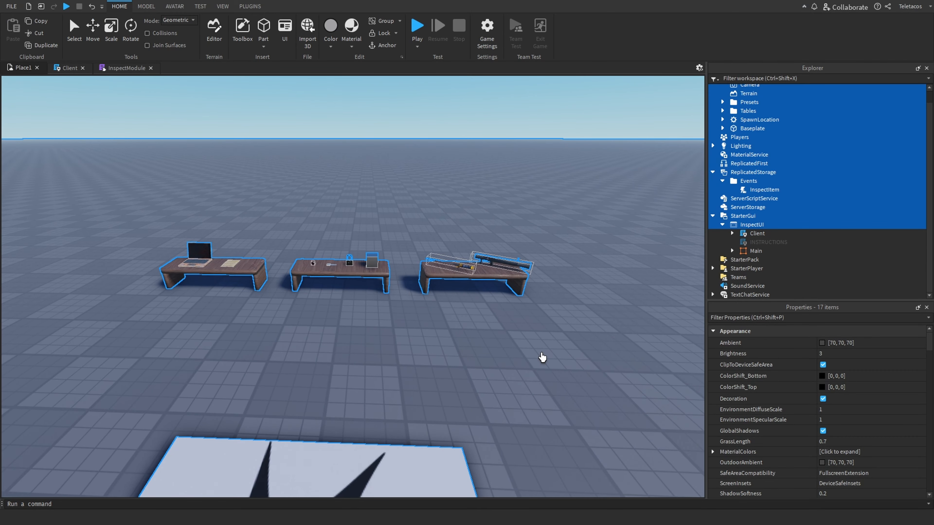
scroll(478, 360, down, 5)
right_drag(448, 368, 446, 373)
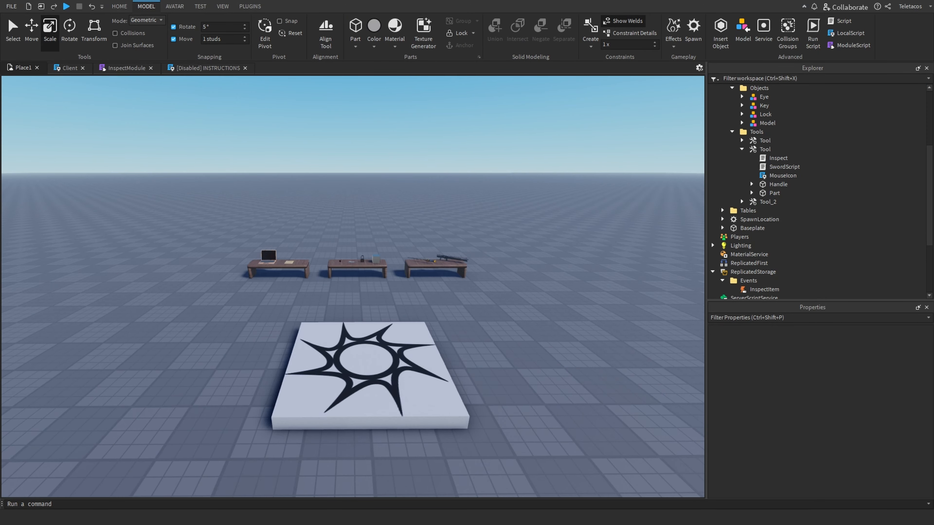
key(a)
right_drag(184, 349, 191, 349)
key(w)
Playtest the game and walk the character over to the sword tool lying on the ground, then stop the test
click(120, 7)
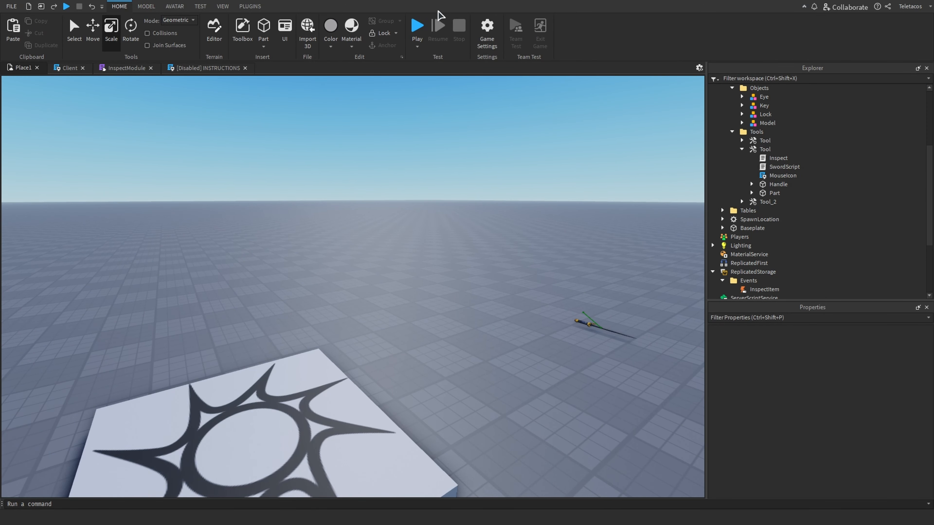
click(417, 28)
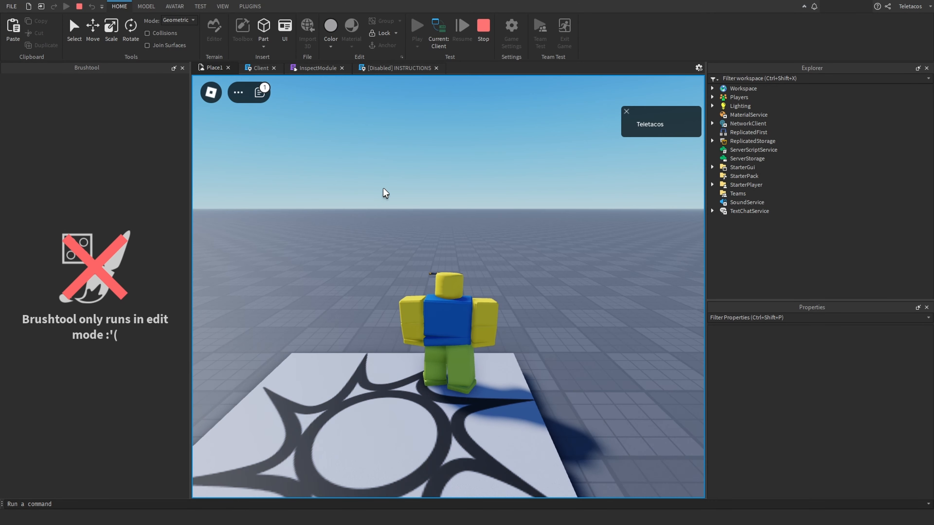
right_drag(461, 302, 461, 303)
key(w)
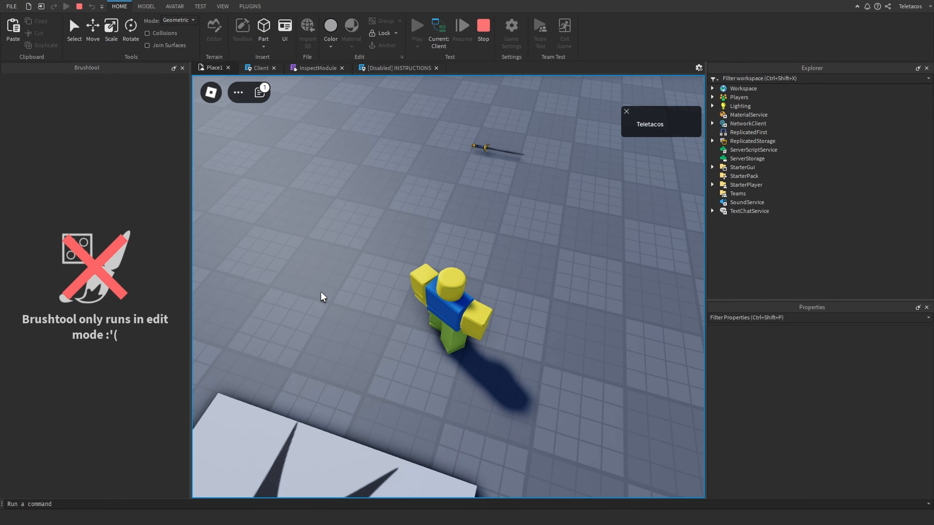
key(w)
right_drag(387, 314, 387, 313)
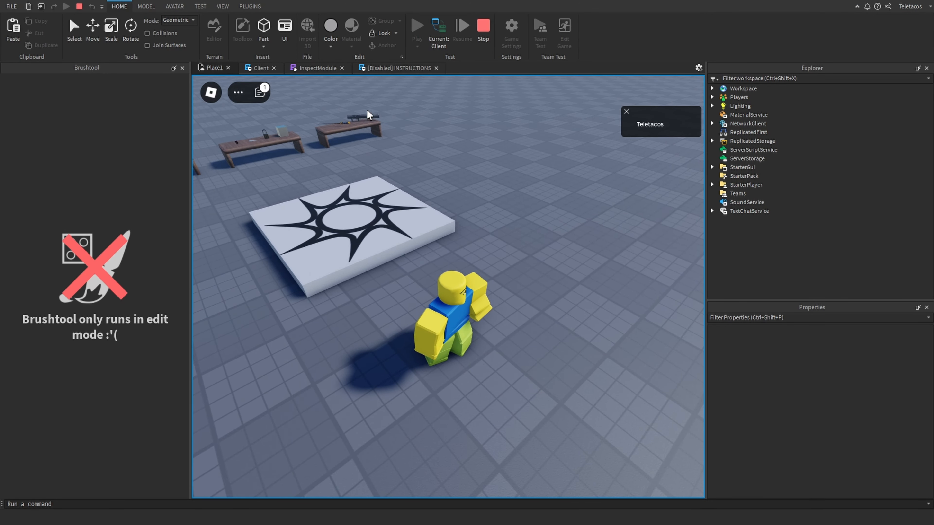
key(w)
right_drag(410, 183, 410, 183)
right_drag(467, 286, 478, 299)
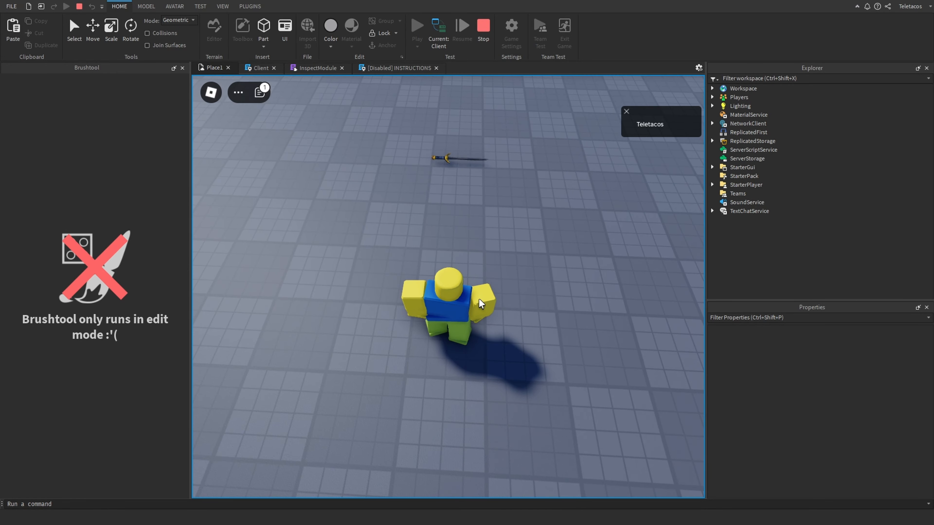
key(s)
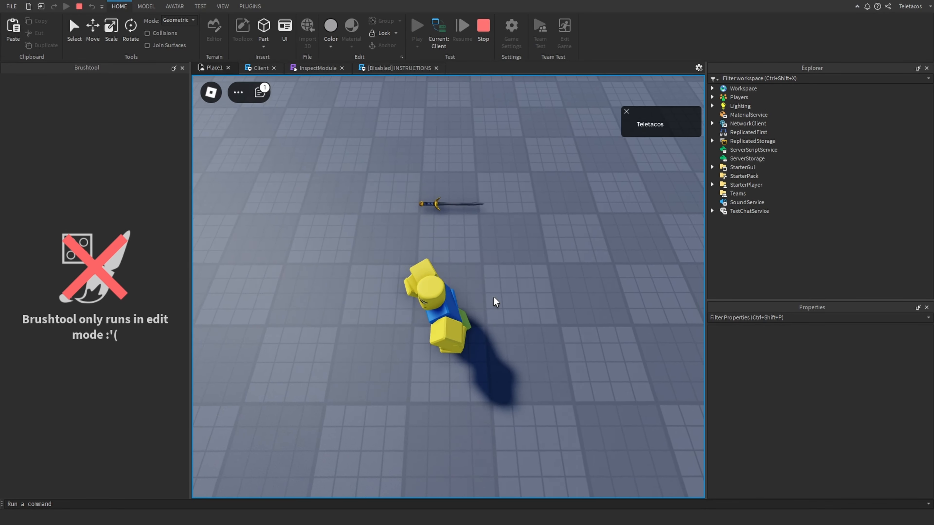
key(d)
key(w)
key(a)
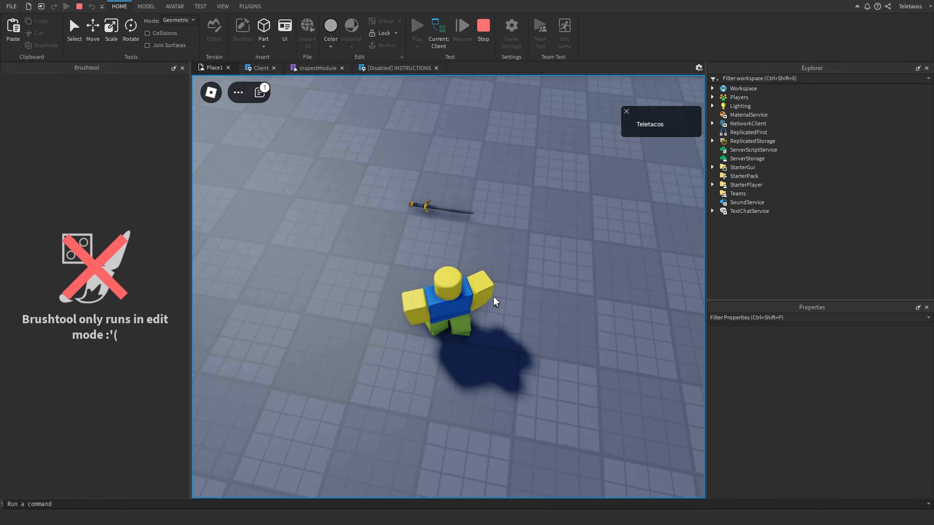
key(d)
key(w)
right_drag(493, 297, 494, 298)
scroll(493, 298, down, 3)
key(s)
key(a)
key(w)
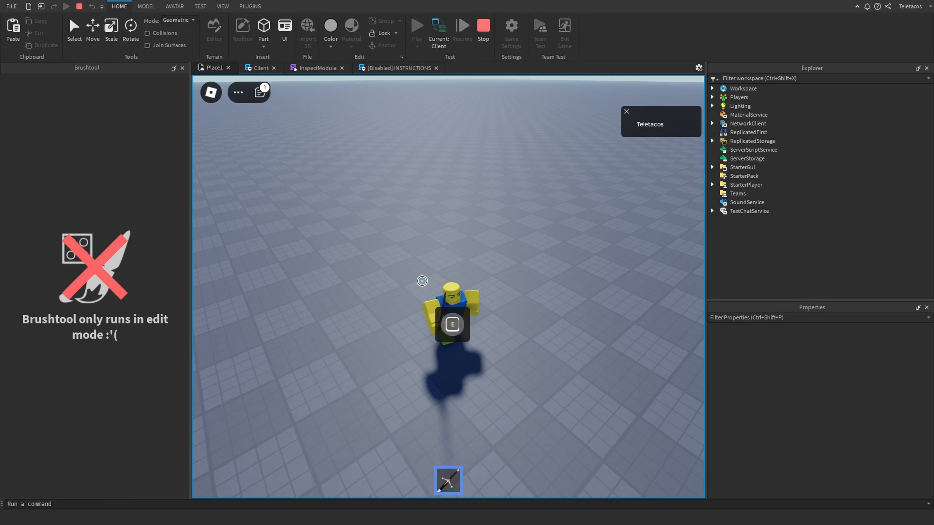
click(483, 26)
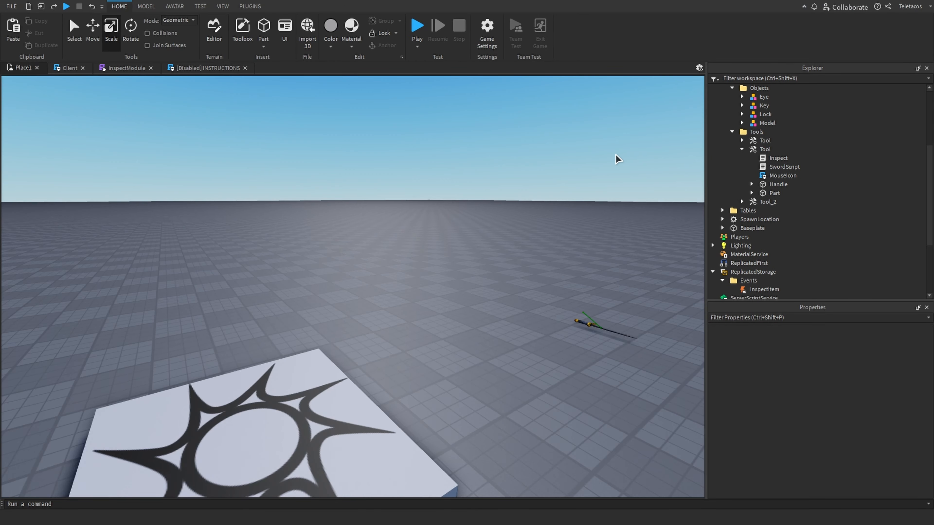
Turn off CanTouch on the sword Tool's Handle part
scroll(451, 294, up, 5)
scroll(456, 297, up, 3)
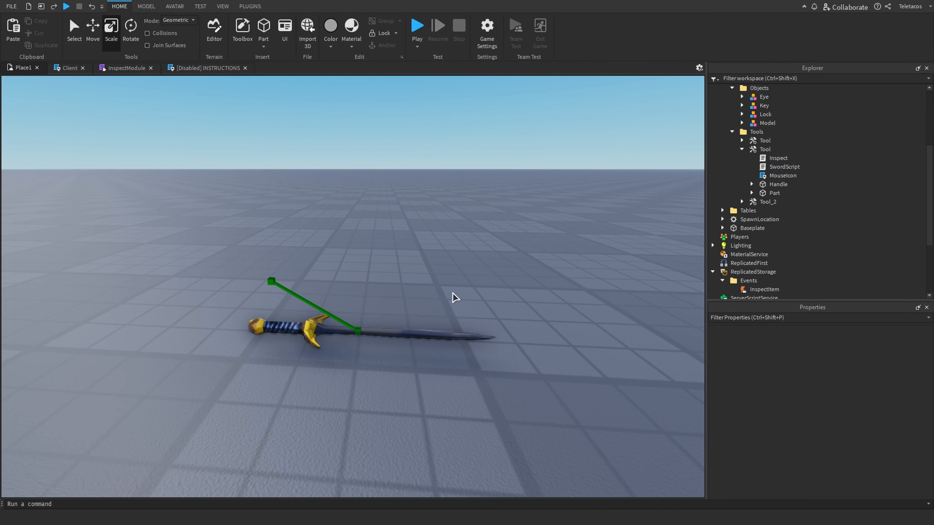
click(776, 184)
scroll(844, 423, down, 5)
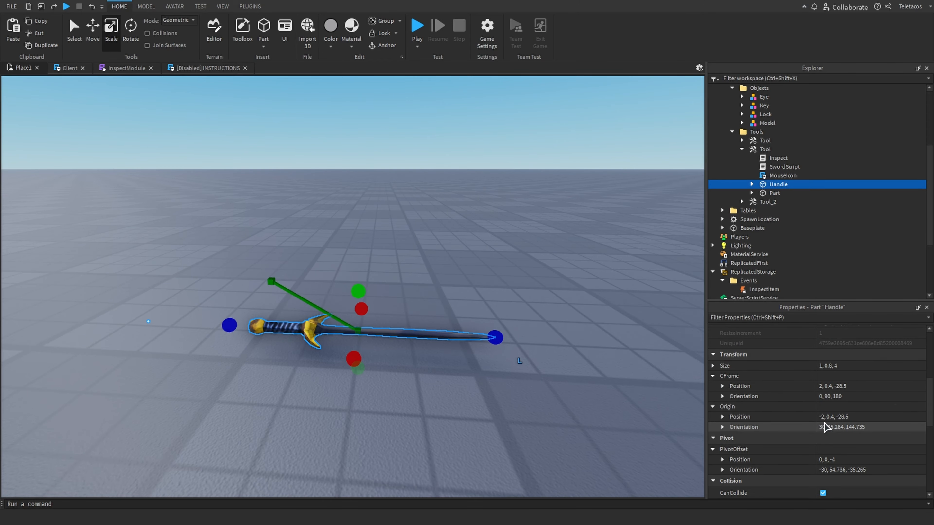
click(823, 408)
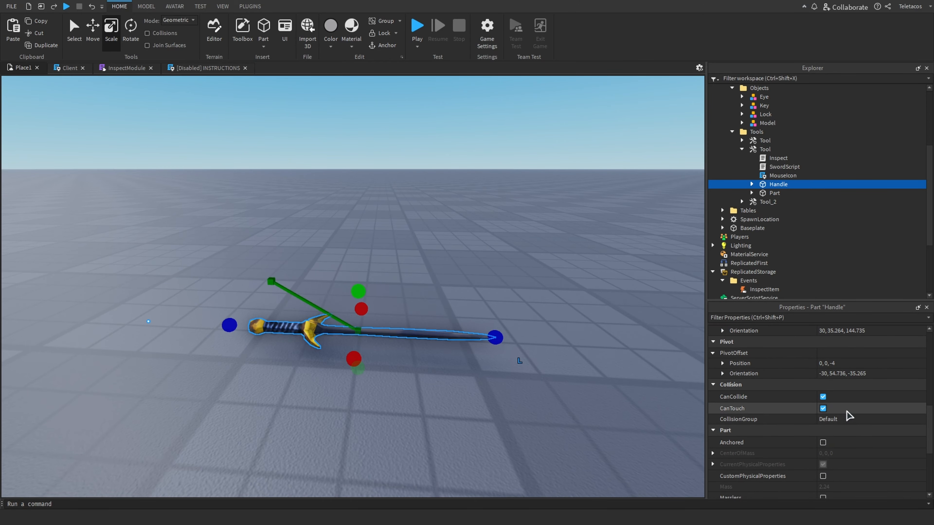
Playtest again, walking the character up to the sword to check its prompt, then stop the test
click(417, 29)
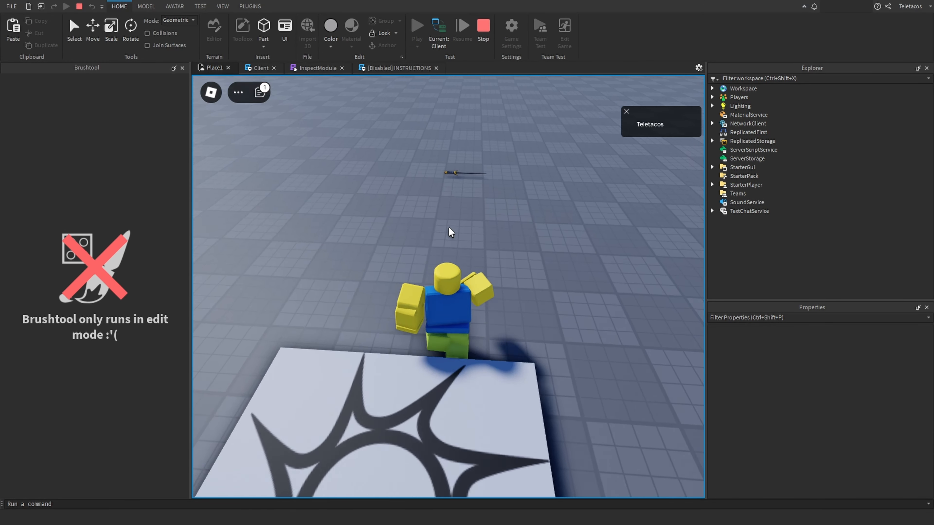
key(w)
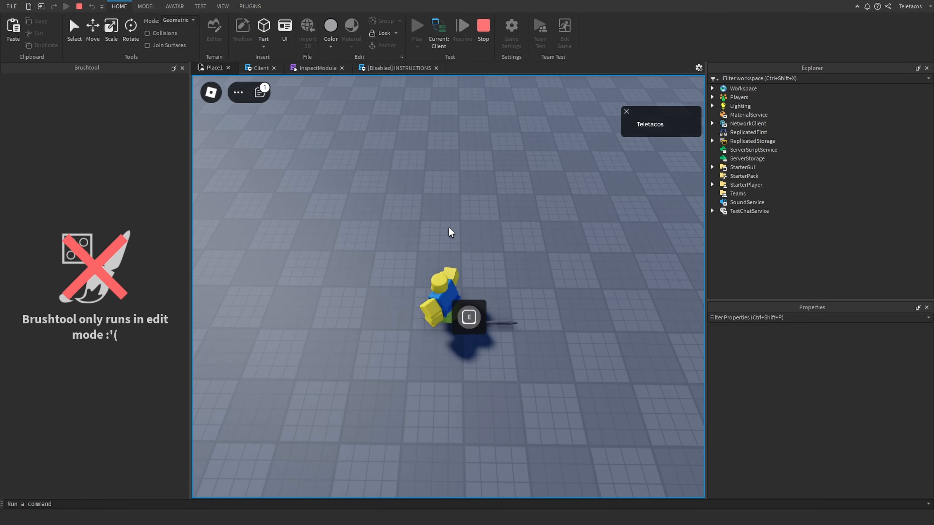
key(d)
key(a)
key(s)
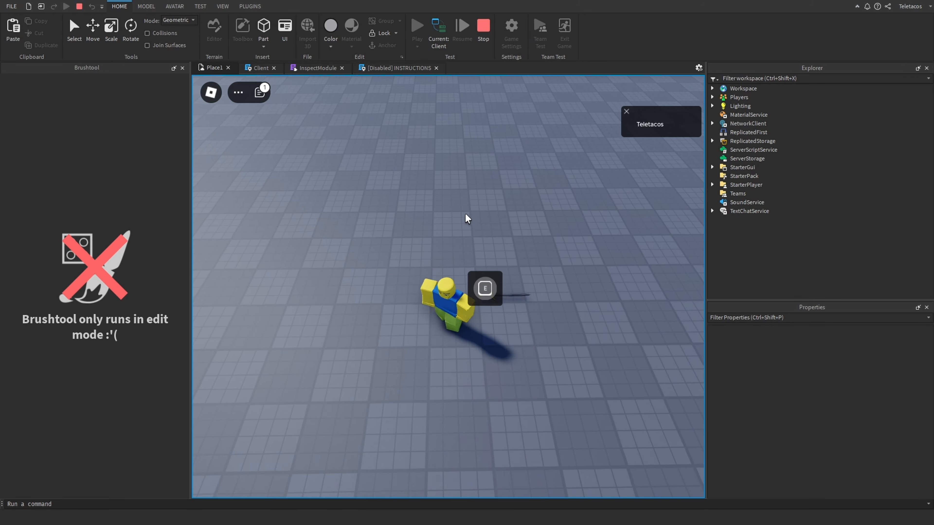
right_drag(465, 214, 471, 180)
right_drag(497, 246, 497, 246)
key(s)
scroll(497, 246, up, 1)
scroll(497, 247, up, 2)
key(w)
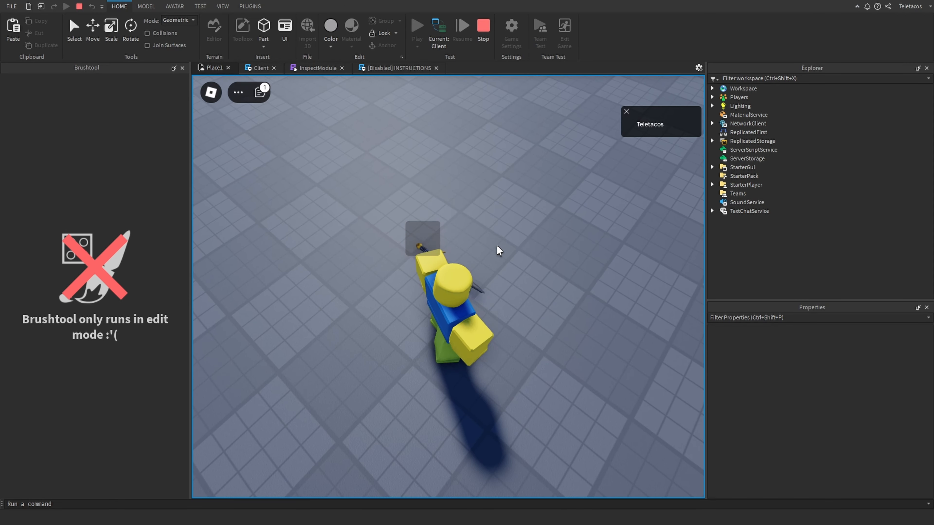
key(w)
click(483, 27)
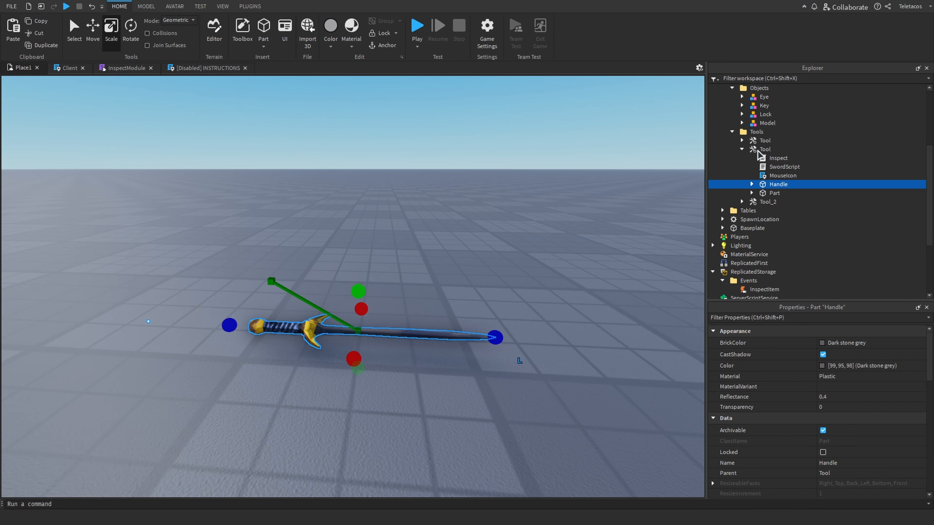
Examine the sword's Part and its ProximityPrompt in the Tool's hierarchy
scroll(492, 234, down, 3)
right_drag(491, 234, 492, 235)
scroll(492, 235, up, 3)
click(751, 193)
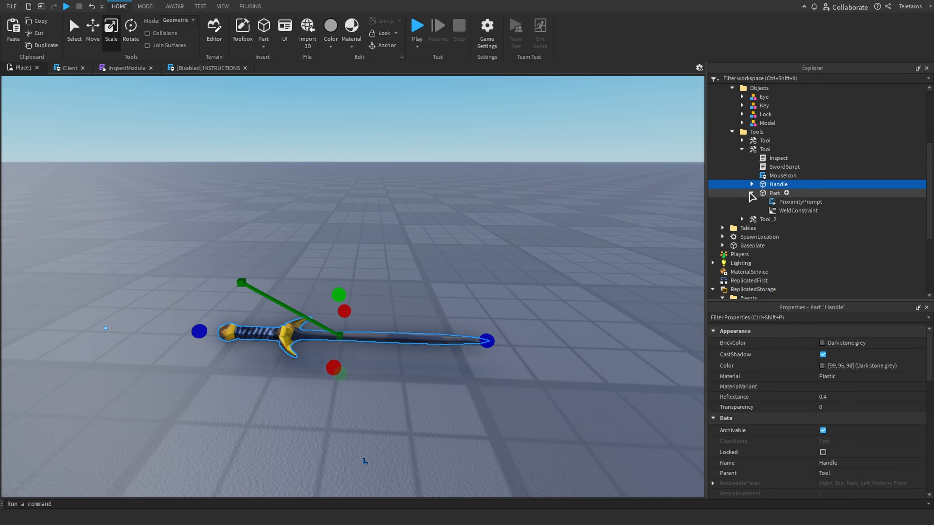
click(759, 195)
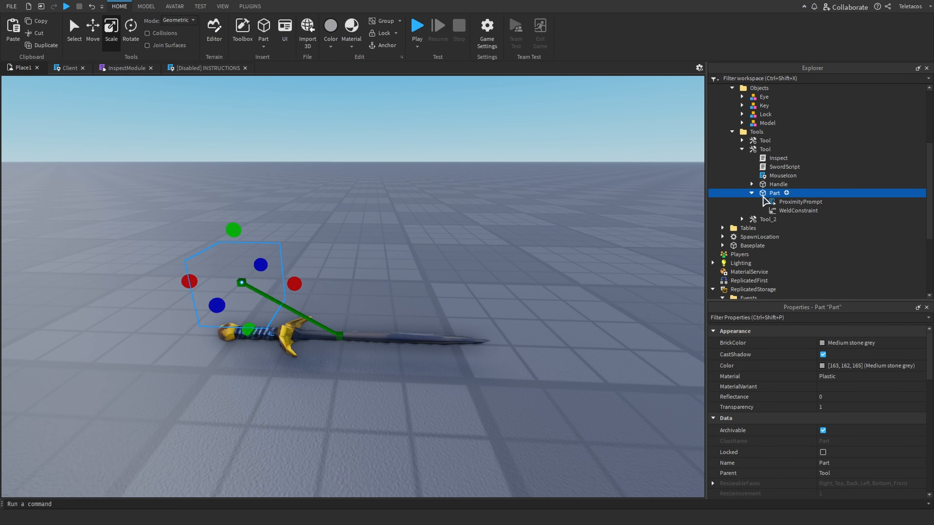
click(765, 201)
click(765, 193)
click(765, 201)
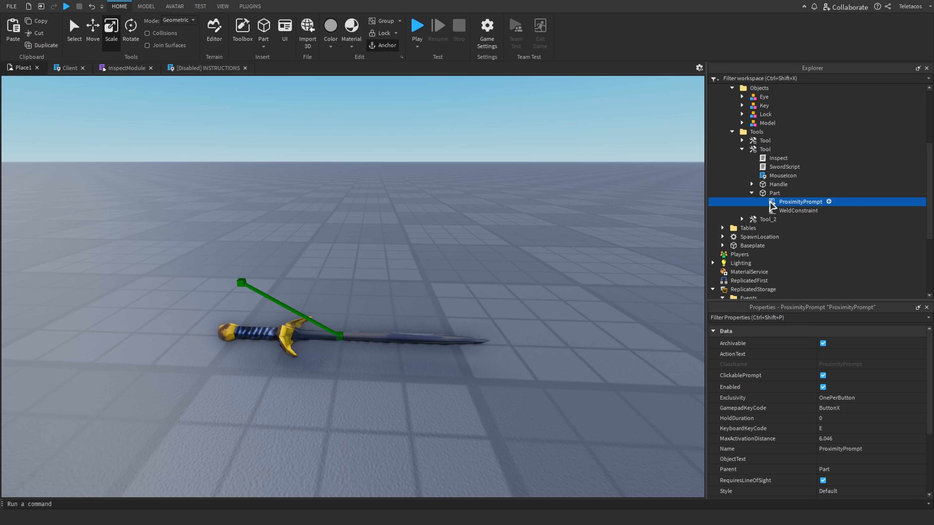
Set the sword Tool's PrimaryPart to Part
click(760, 150)
scroll(794, 420, down, 8)
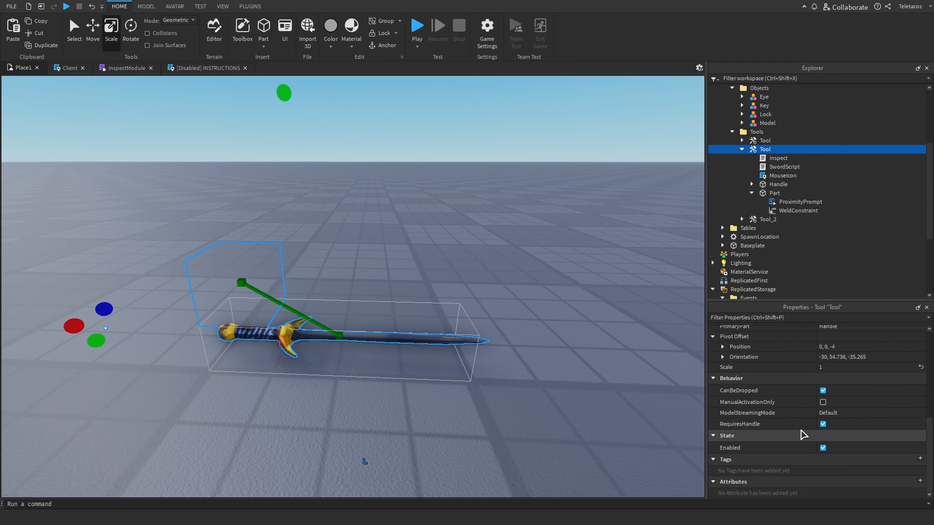
scroll(801, 430, up, 5)
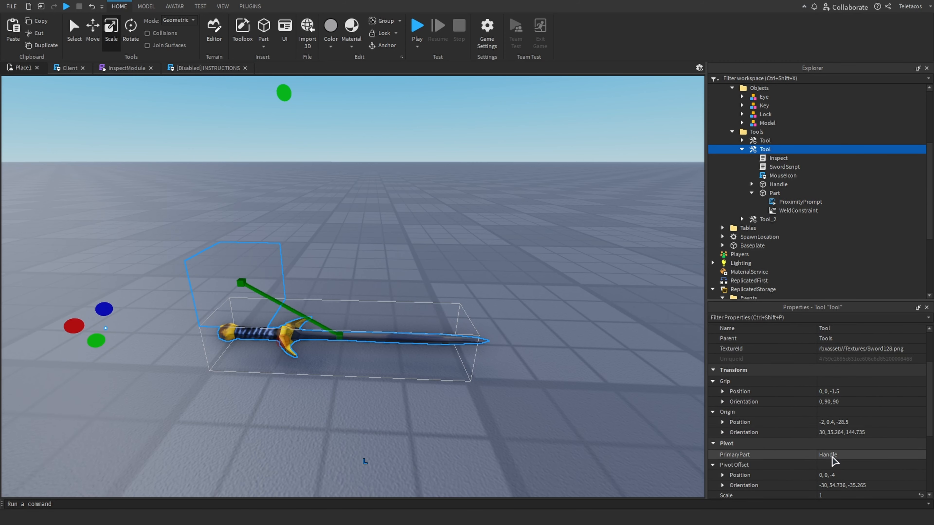
click(834, 456)
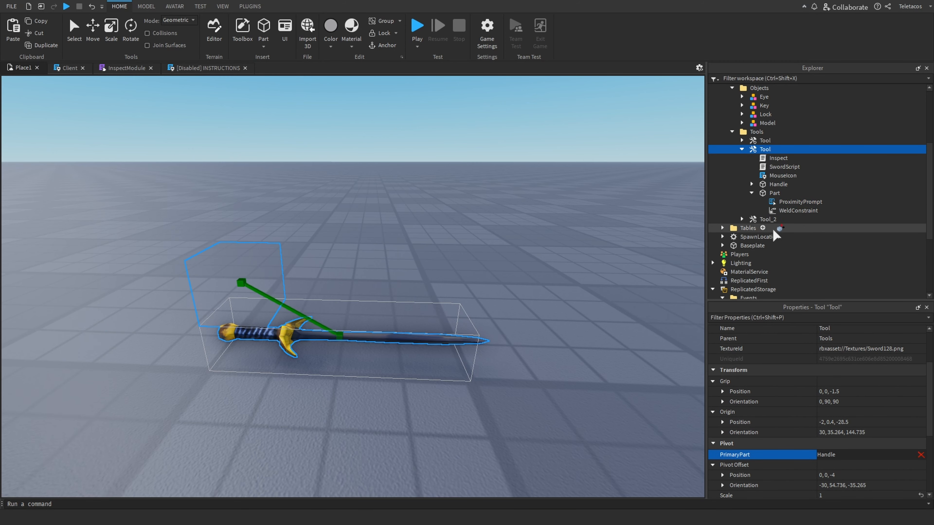
click(775, 193)
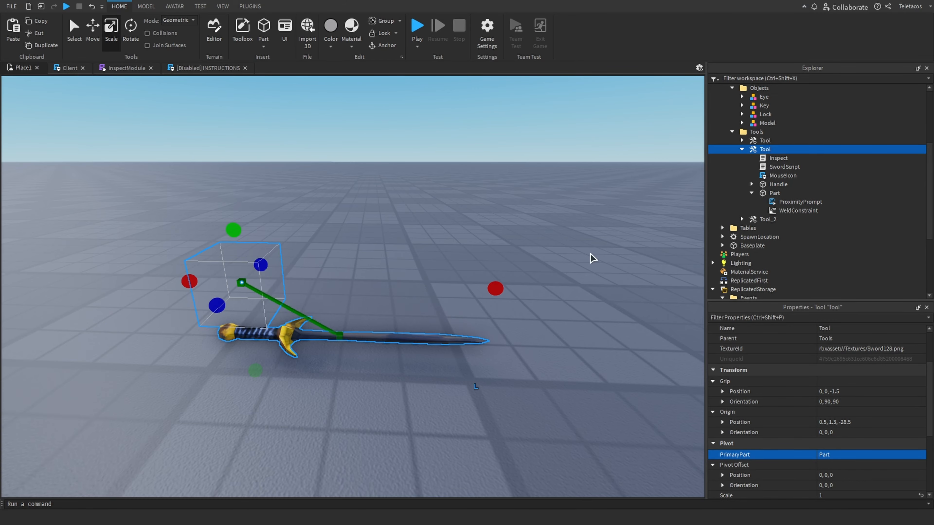
Playtest, inspect the sword through its prompt and rotate it in the inspection view, then stop the test
right_drag(559, 290, 490, 372)
scroll(490, 372, down, 3)
click(489, 371)
click(417, 27)
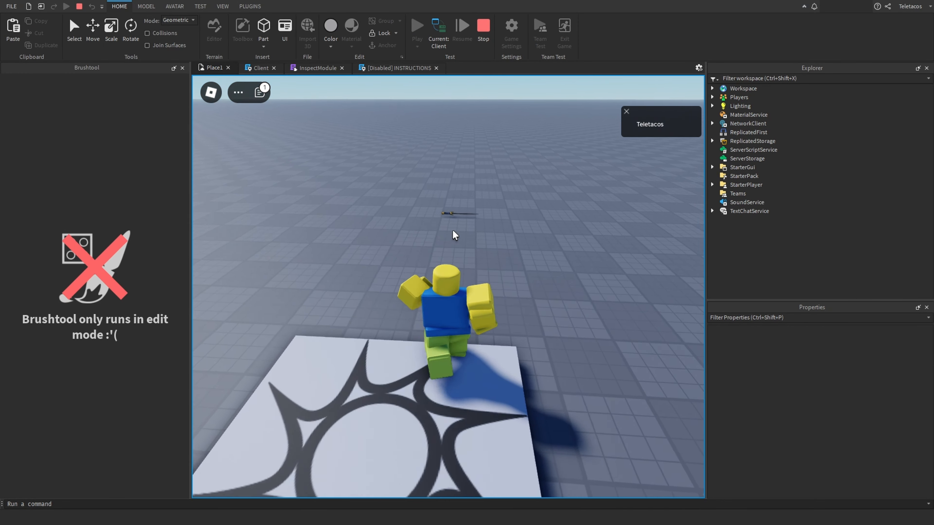
key(w)
right_drag(453, 230, 453, 231)
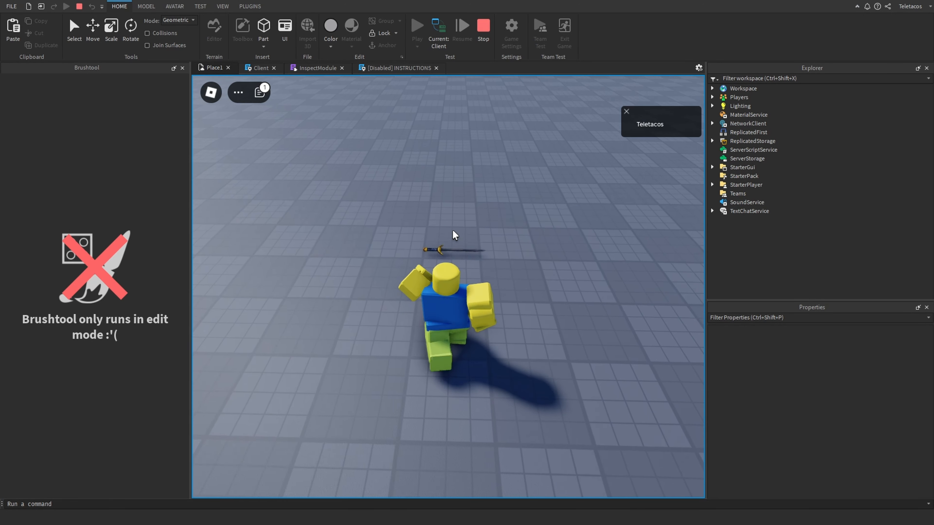
key(e)
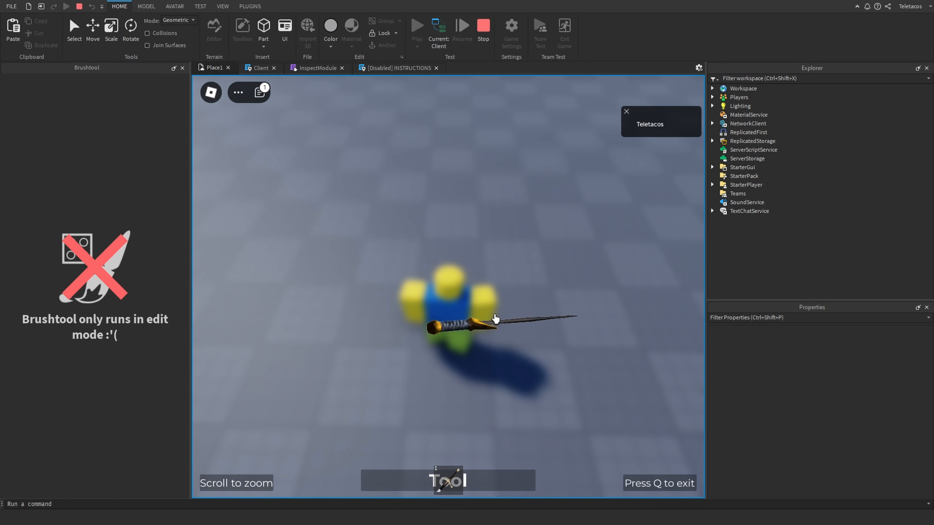
drag(495, 315, 499, 353)
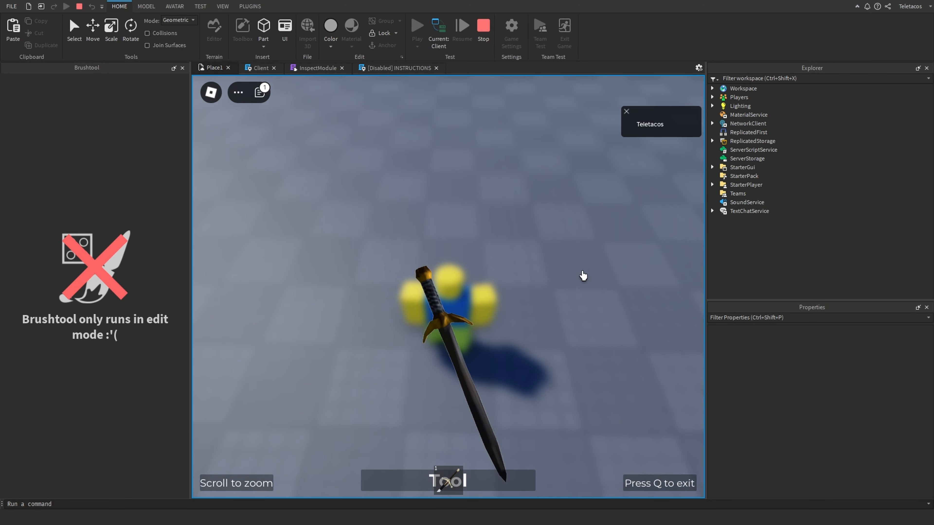
drag(583, 276, 441, 342)
drag(537, 382, 379, 265)
click(479, 39)
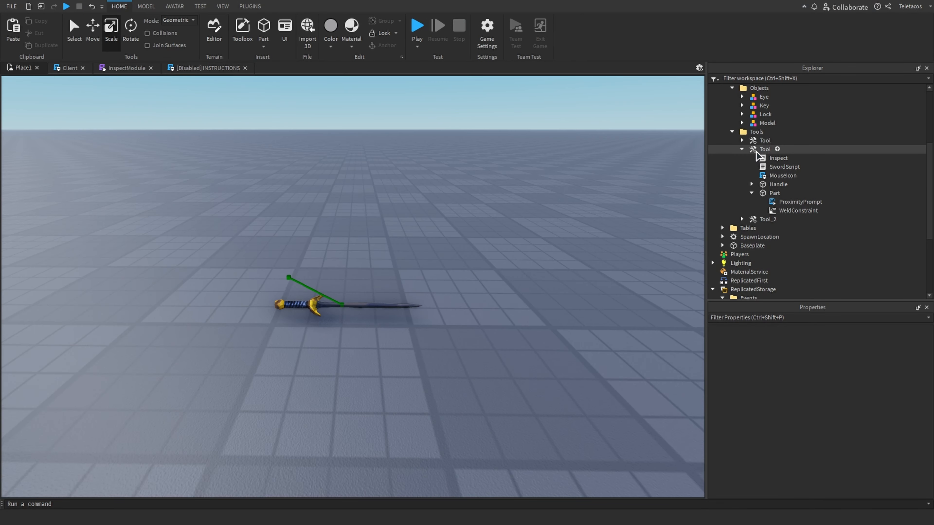
Review the rotation code using PivotTo on CurrentItem in the InspectModule script
click(757, 150)
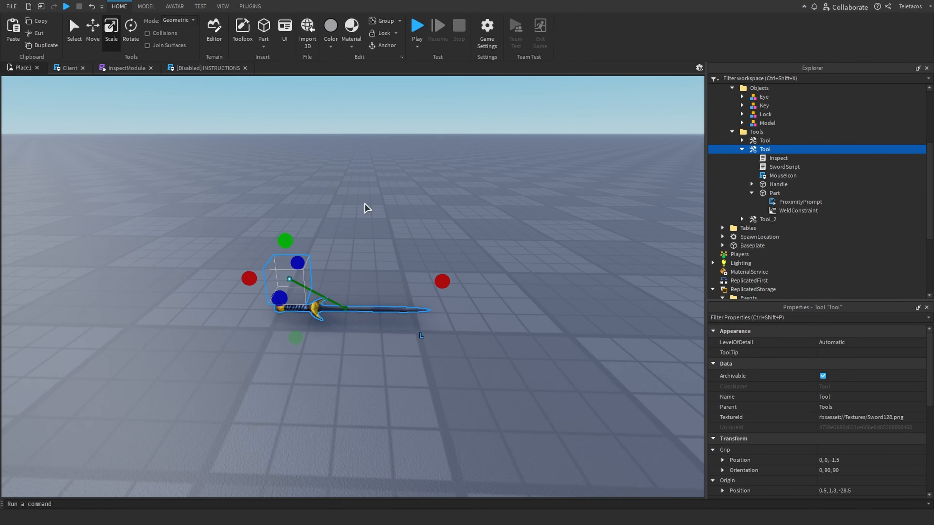
click(146, 7)
click(125, 68)
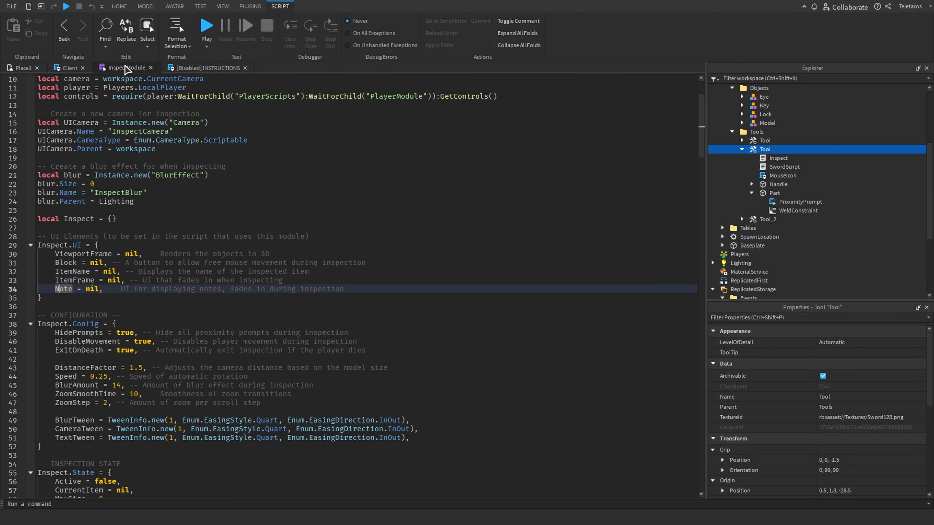
scroll(176, 239, down, 15)
scroll(169, 257, down, 2)
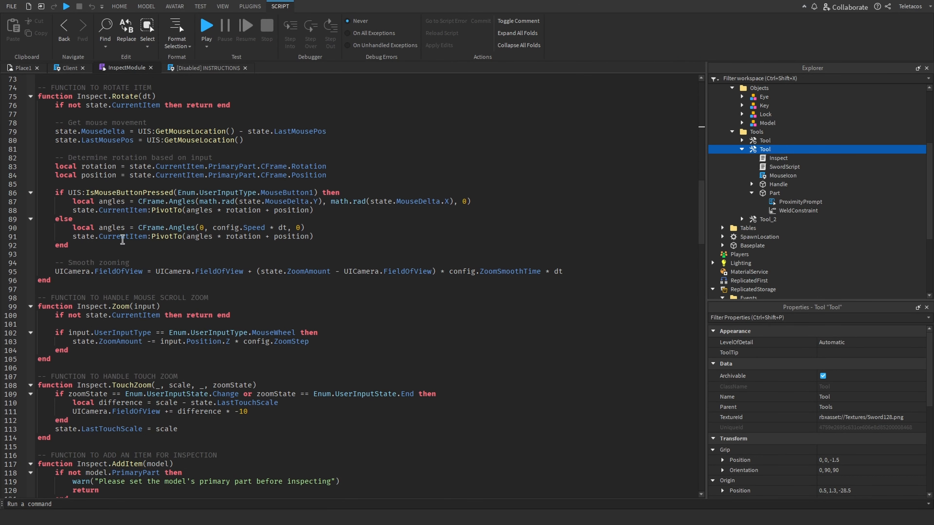
double_click(167, 237)
click(19, 68)
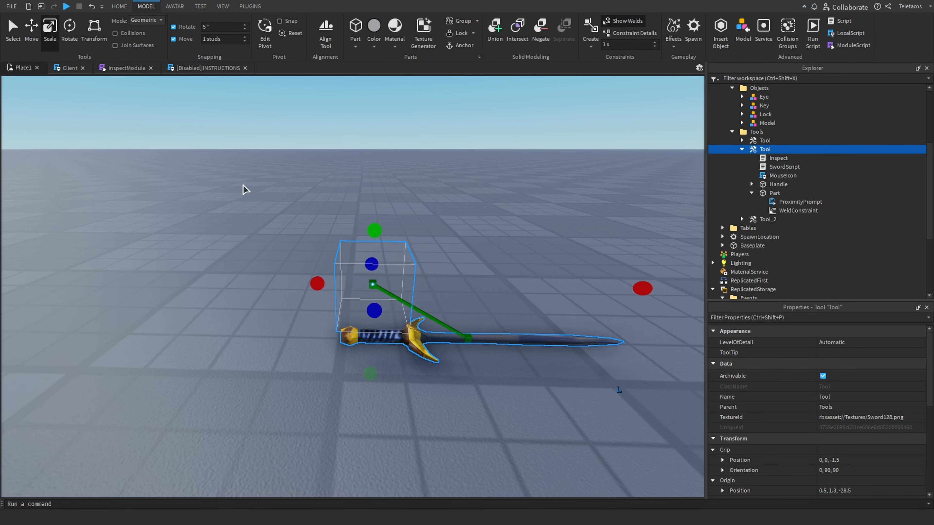
Examine the sword Tool's pivot using Edit Pivot mode in the viewport
right_drag(244, 189, 175, 39)
right_drag(203, 121, 249, 85)
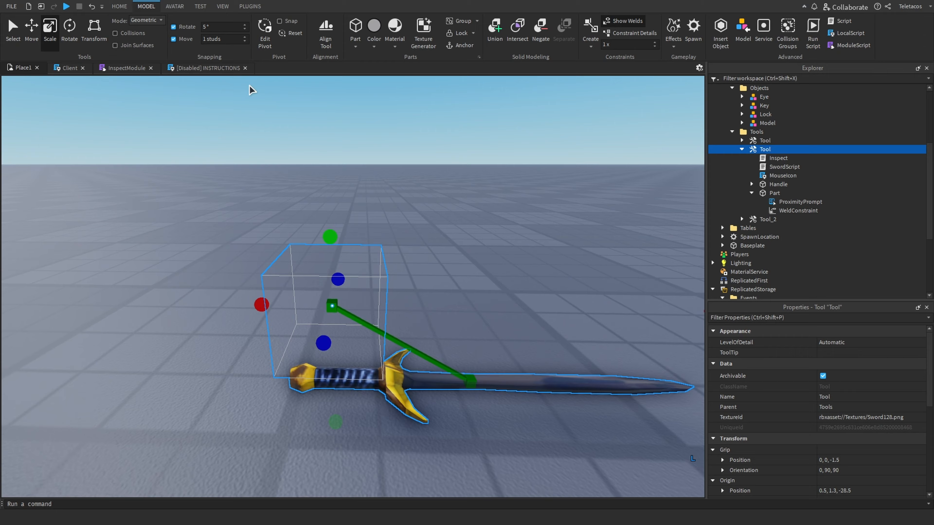
click(265, 44)
key(s)
right_drag(552, 245, 546, 209)
key(w)
right_drag(409, 234, 411, 238)
key(s)
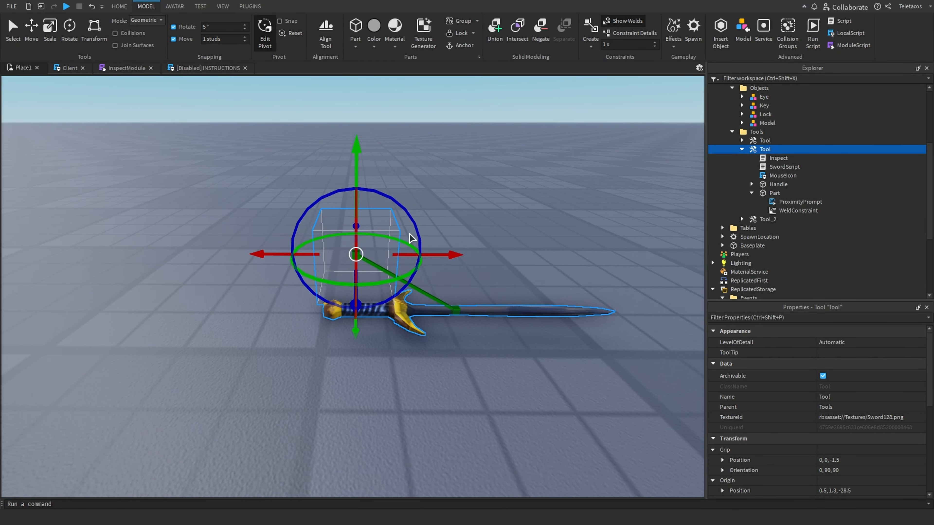
key(s)
click(408, 384)
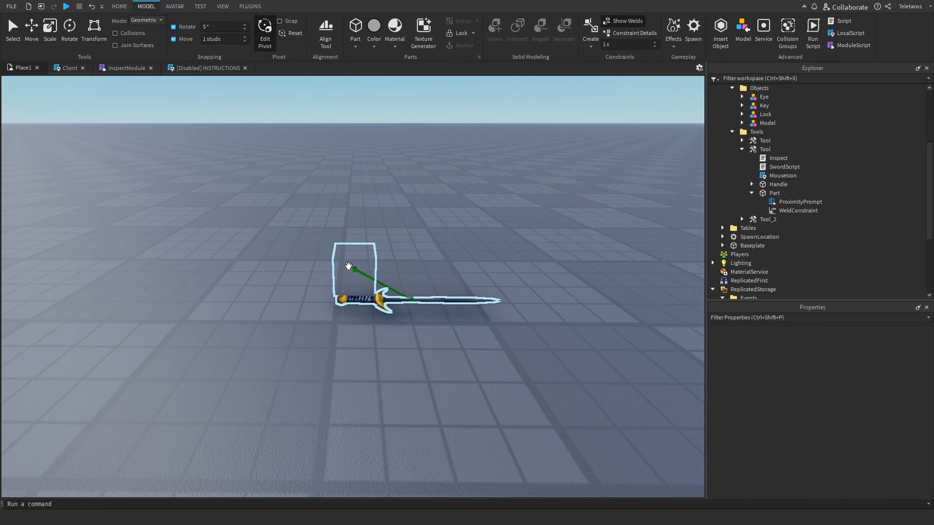
right_drag(348, 266, 359, 264)
key(w)
click(358, 263)
Move the ProximityPrompt from the sword's Part into its Handle and delete the Part
click(774, 193)
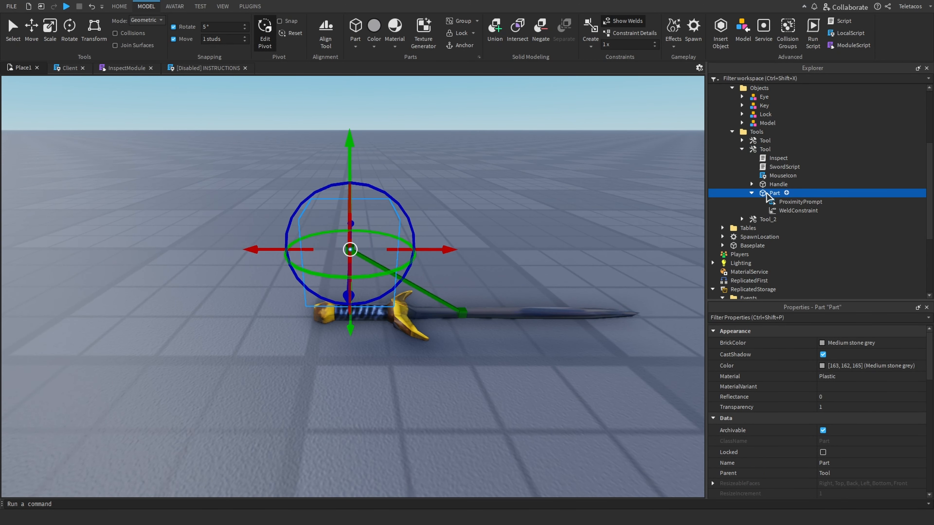
drag(791, 202, 773, 185)
click(773, 238)
key(Delete)
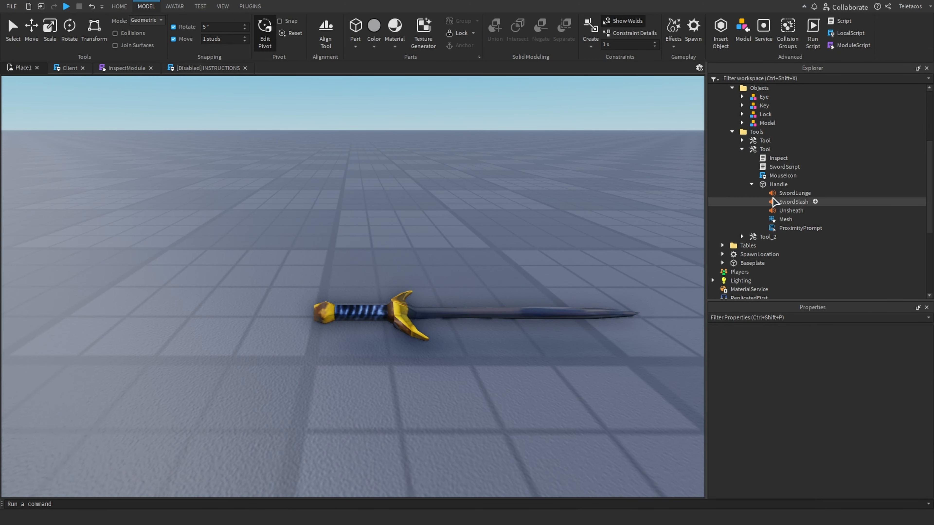
Set the sword Tool's PrimaryPart to Handle
click(756, 148)
scroll(845, 431, down, 4)
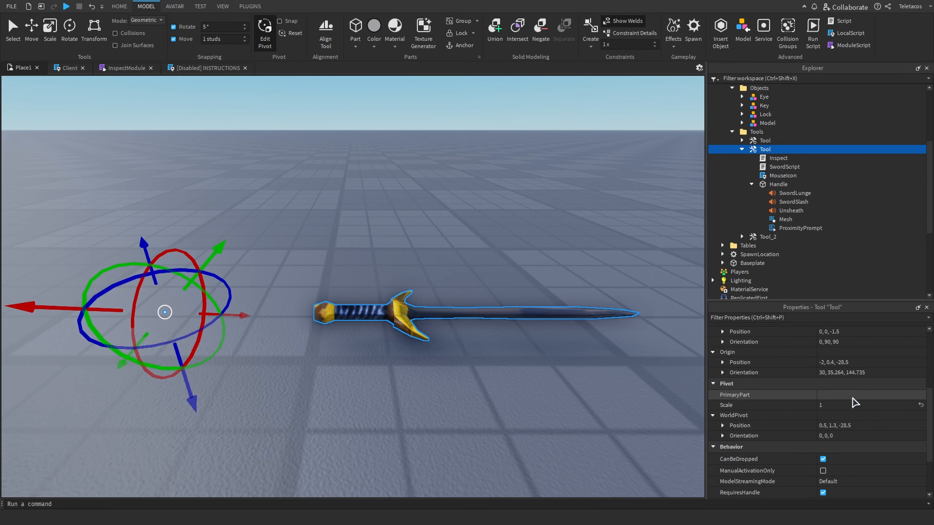
click(852, 396)
click(778, 185)
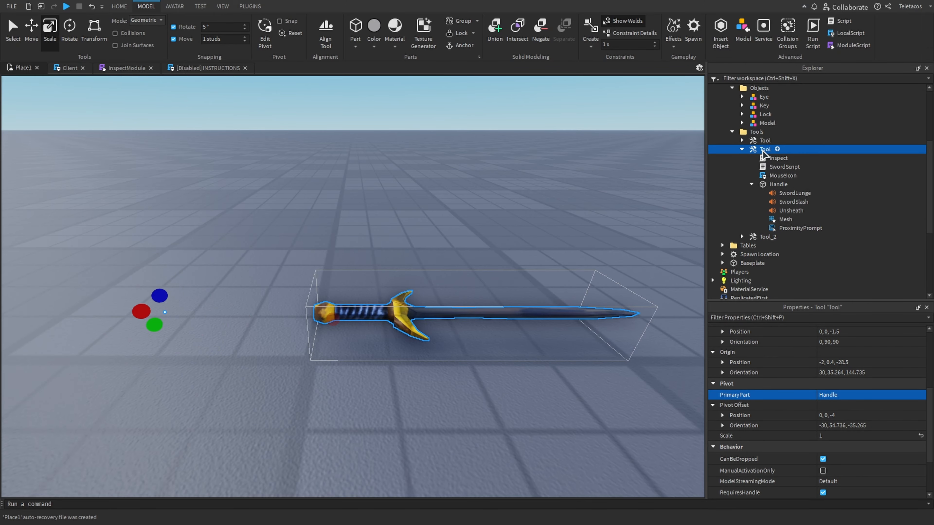
Reset the sword Tool's pivot so it matches the Handle
click(274, 31)
right_drag(299, 189, 298, 189)
key(w)
key(s)
key(w)
key(s)
key(ctrl+3)
key(s)
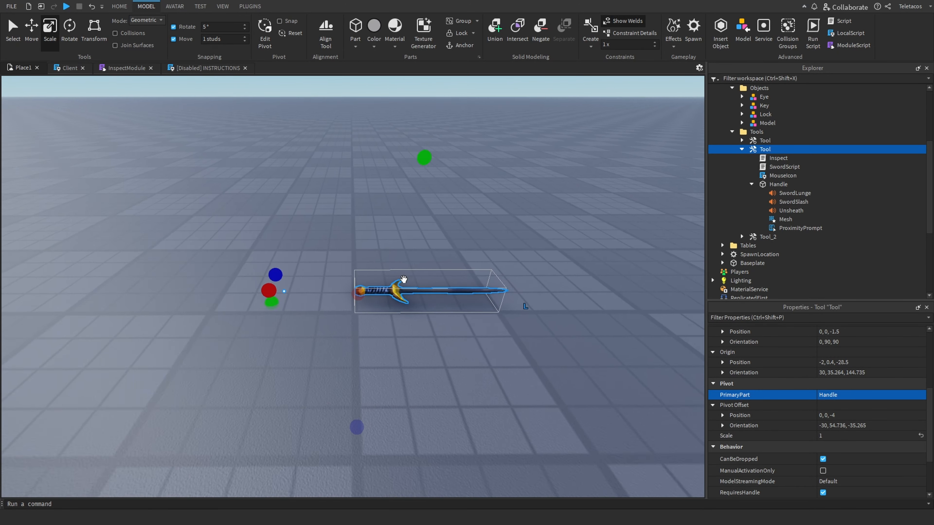
click(470, 374)
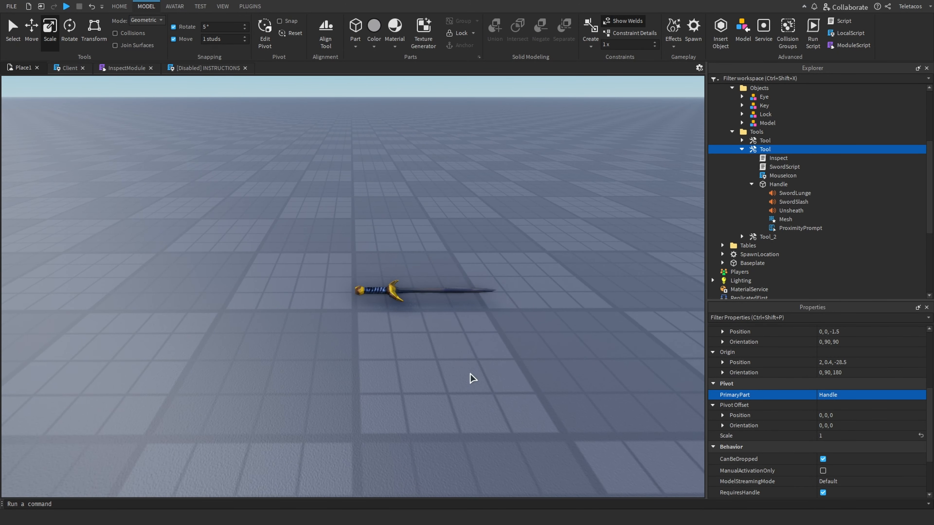
Playtest, walk to the sword and trigger its inspect prompt, then stop the test
key(d)
click(364, 287)
click(427, 345)
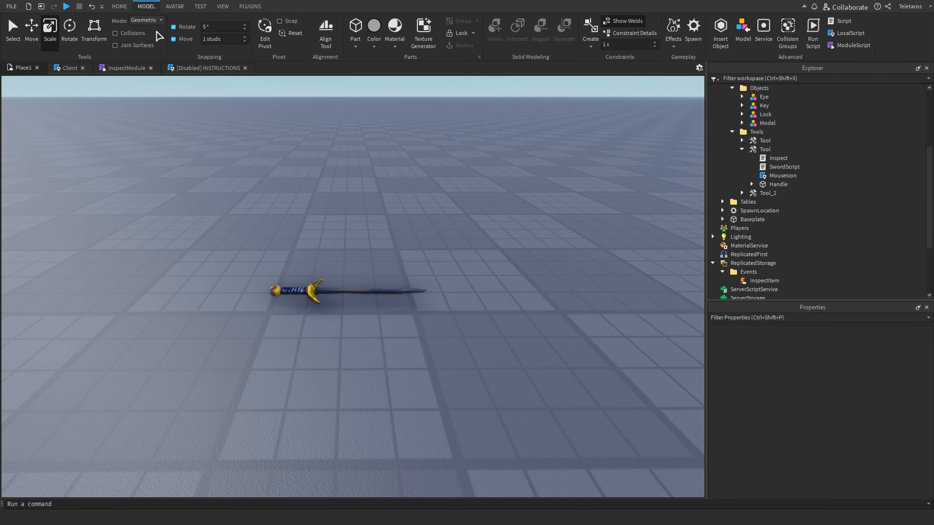
click(119, 7)
click(417, 25)
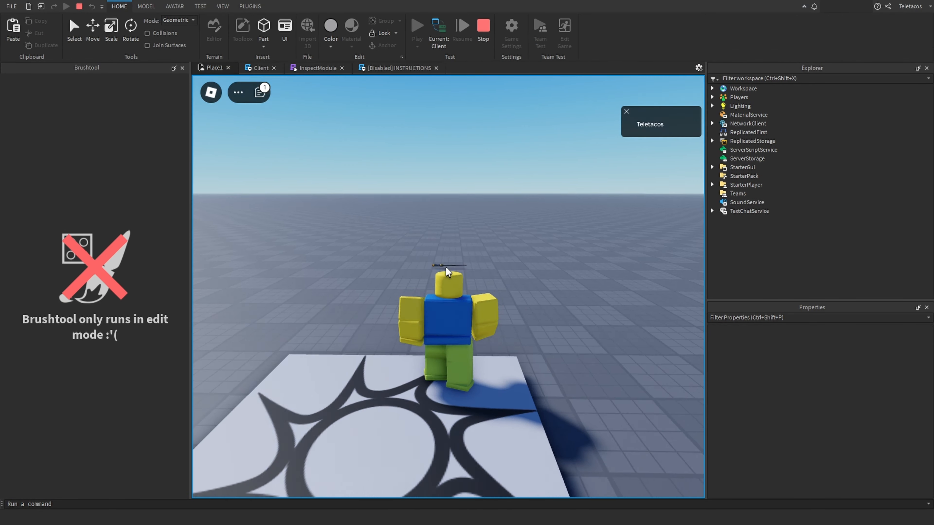
key(w)
right_drag(446, 267, 446, 267)
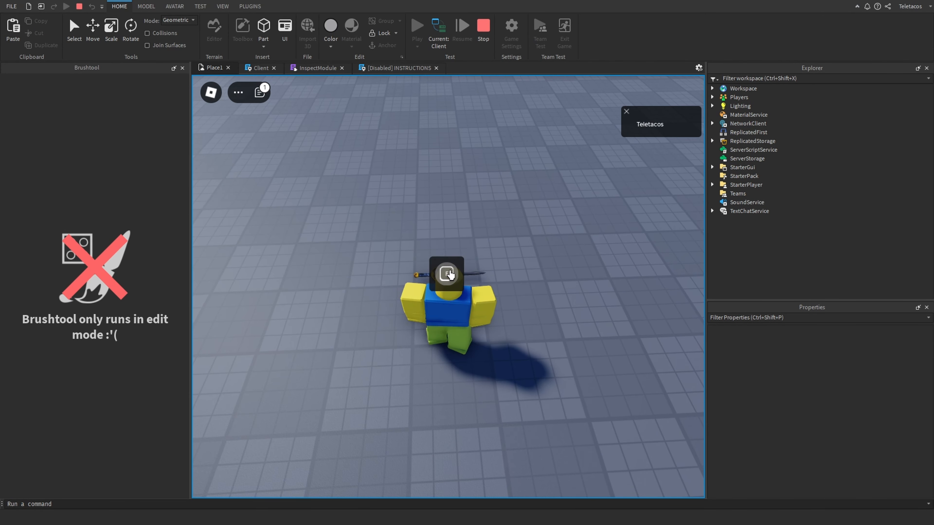
drag(383, 288, 462, 277)
click(483, 30)
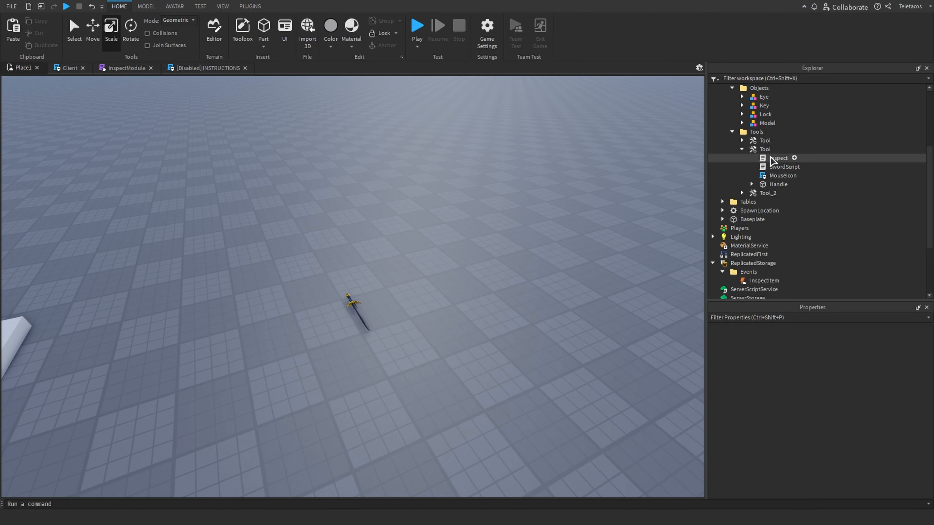
Open the sword Tool's Inspect script to review its prompt code, then return to the place view
double_click(773, 159)
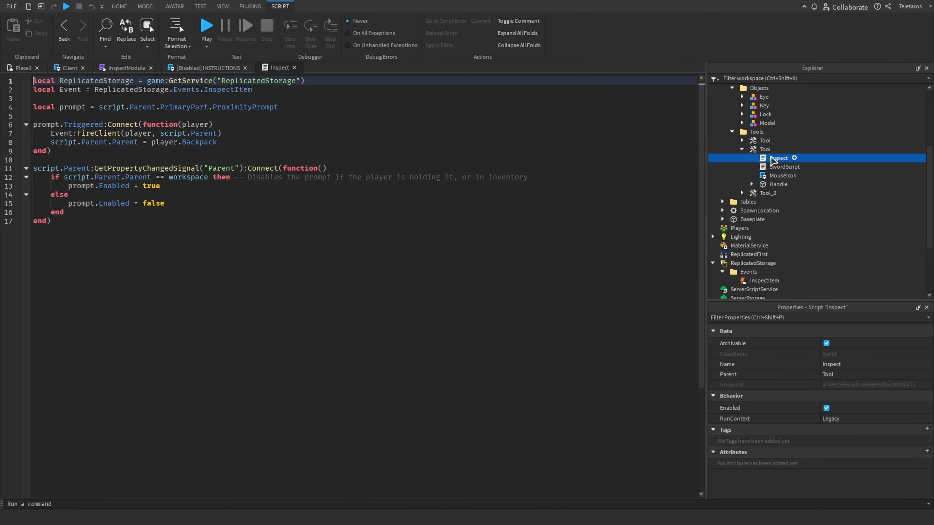
click(25, 70)
key(w)
right_drag(400, 281, 402, 279)
click(403, 279)
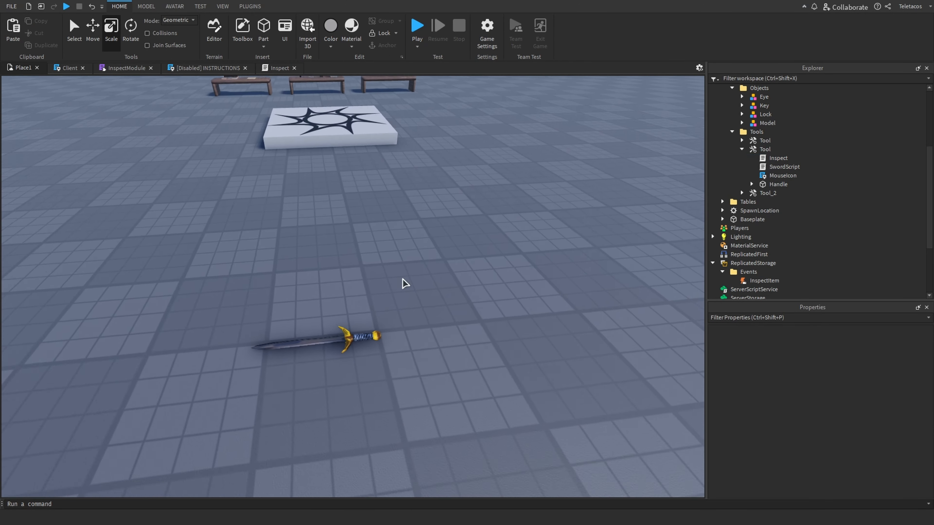
Delete the sword Tool lying on the floor
scroll(402, 279, down, 5)
click(368, 299)
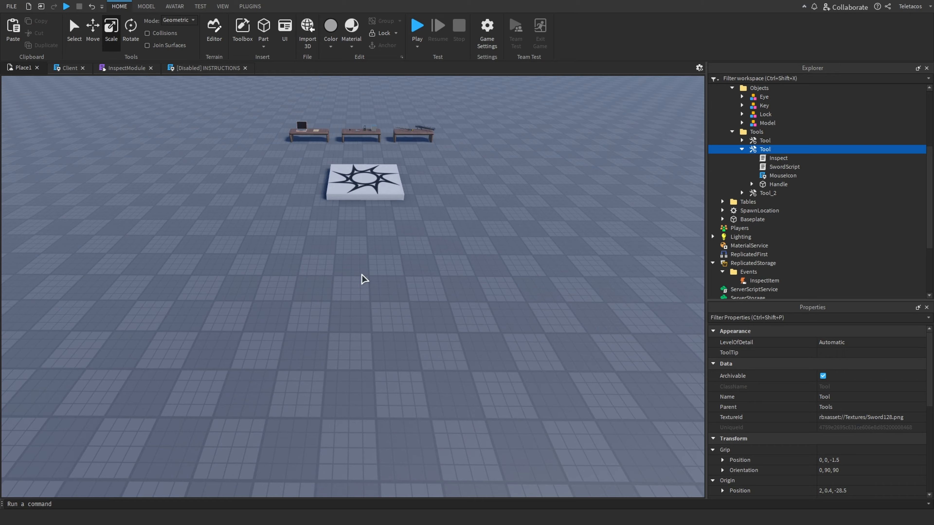
key(Delete)
right_drag(347, 257, 349, 260)
key(w)
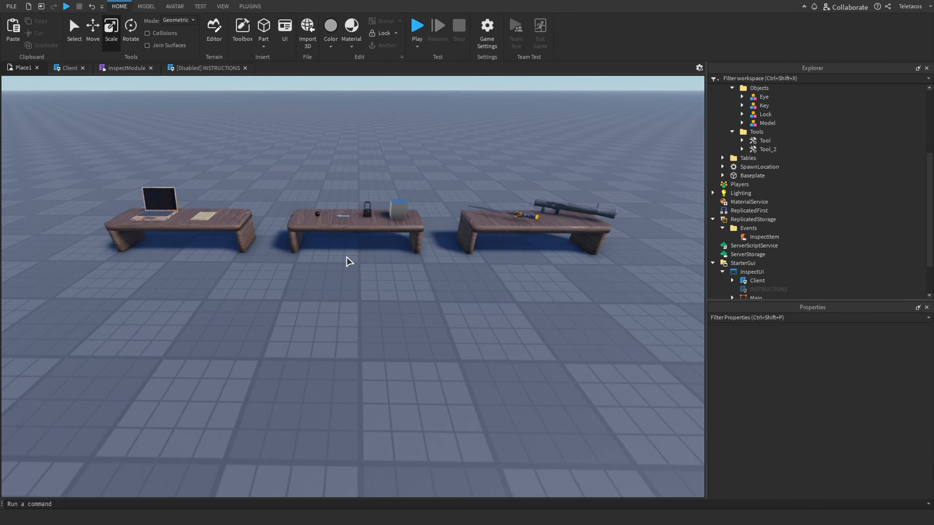
Look over the three tables of inspectable items in the workspace
scroll(348, 261, down, 3)
click(171, 69)
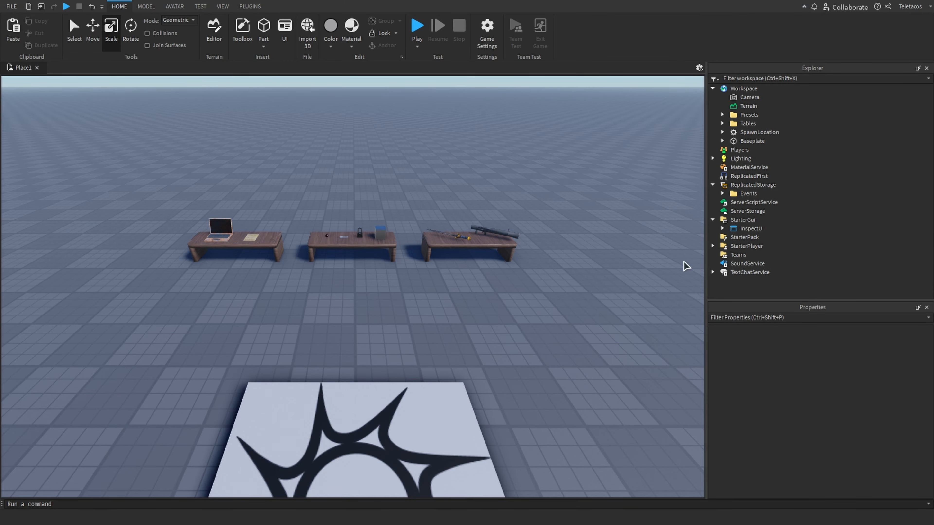
scroll(572, 359, down, 5)
scroll(572, 358, up, 2)
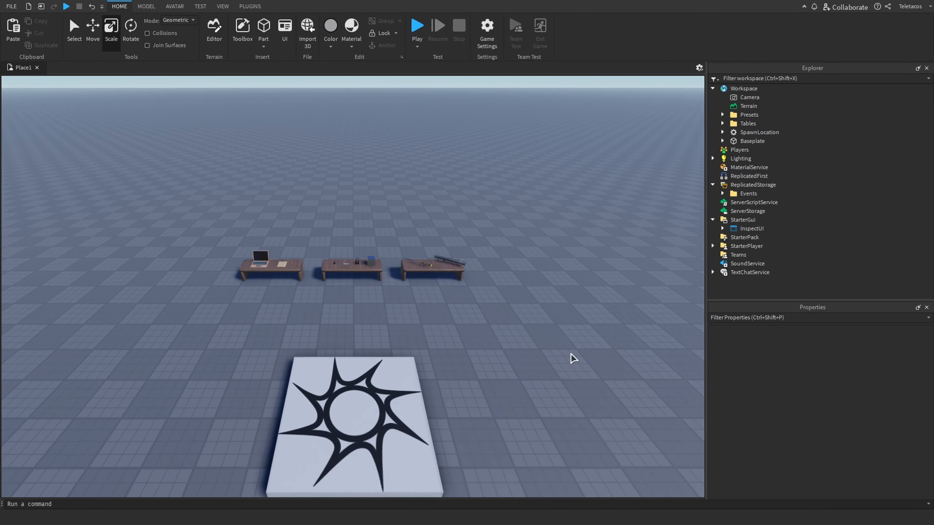
scroll(572, 357, up, 4)
scroll(572, 358, down, 2)
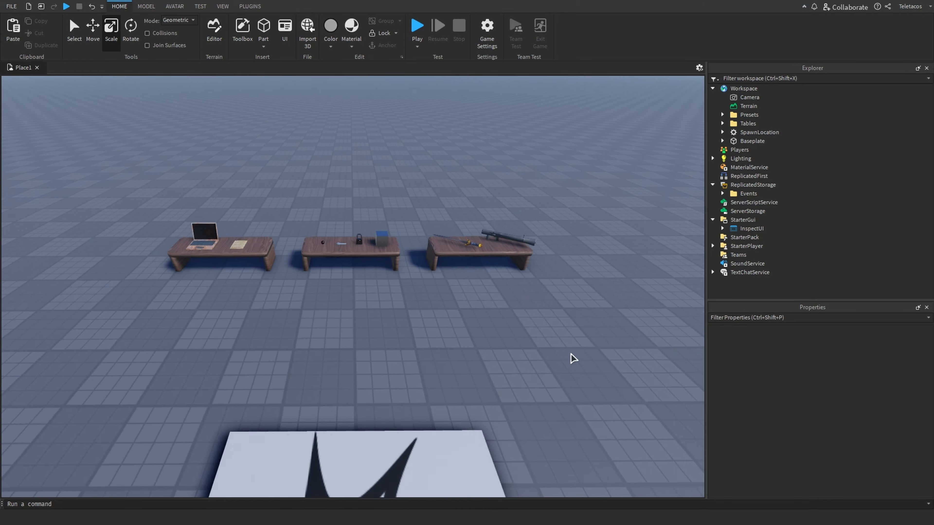
key(s)
right_drag(570, 354, 572, 354)
key(w)
key(w)
key(s)
key(w)
key(w)
key(s)
key(w)
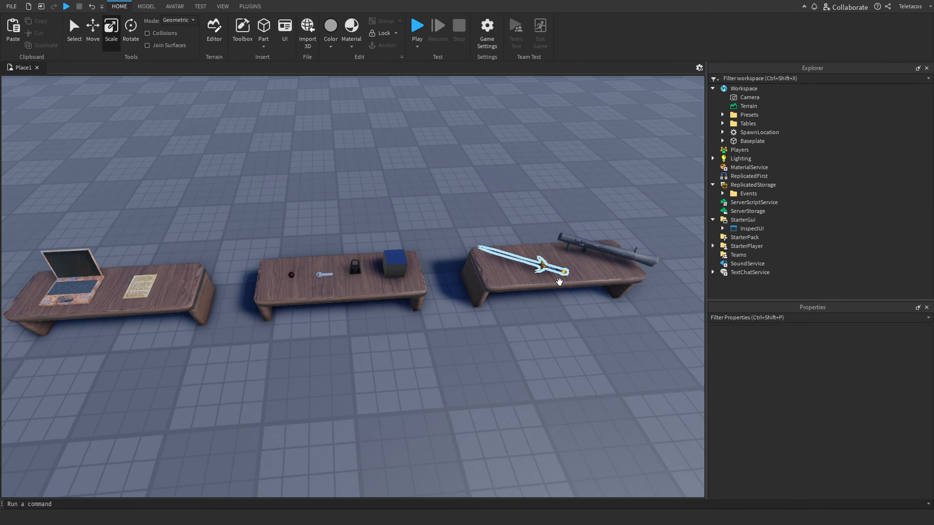
key(s)
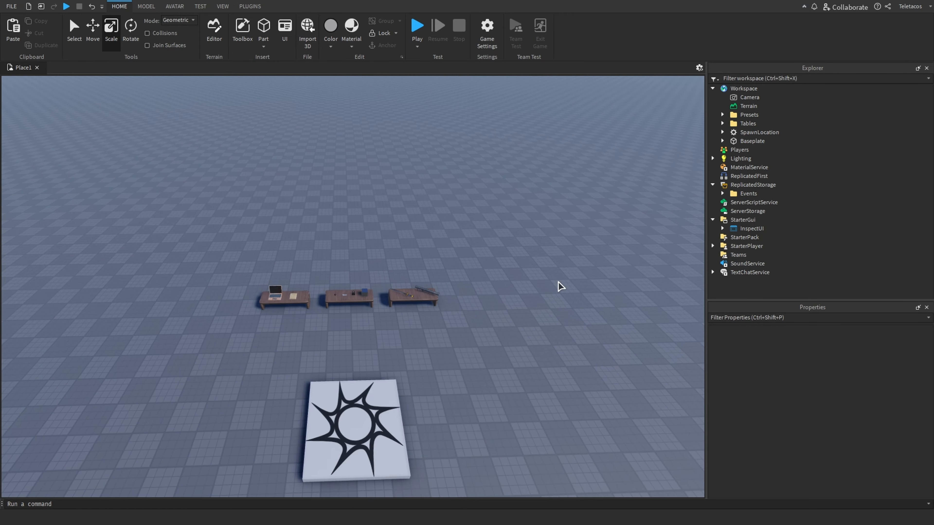
right_drag(578, 307, 577, 307)
key(w)
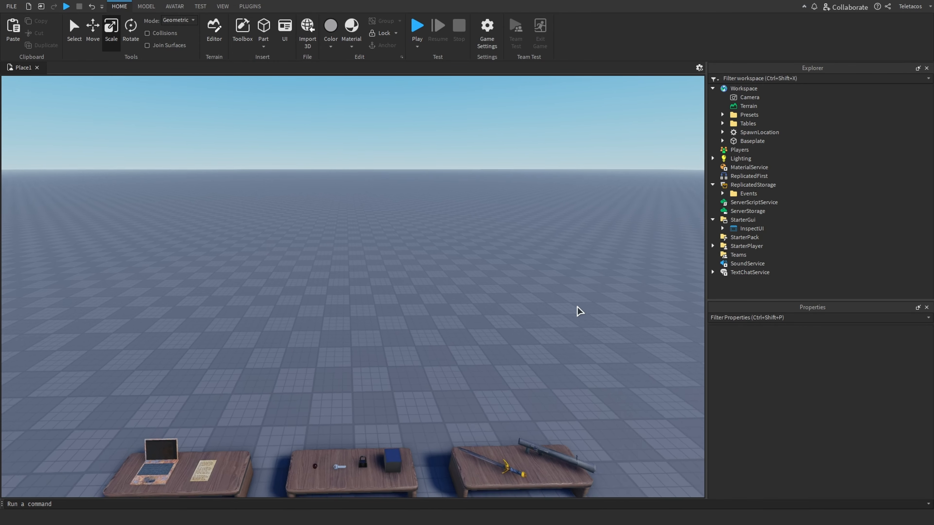